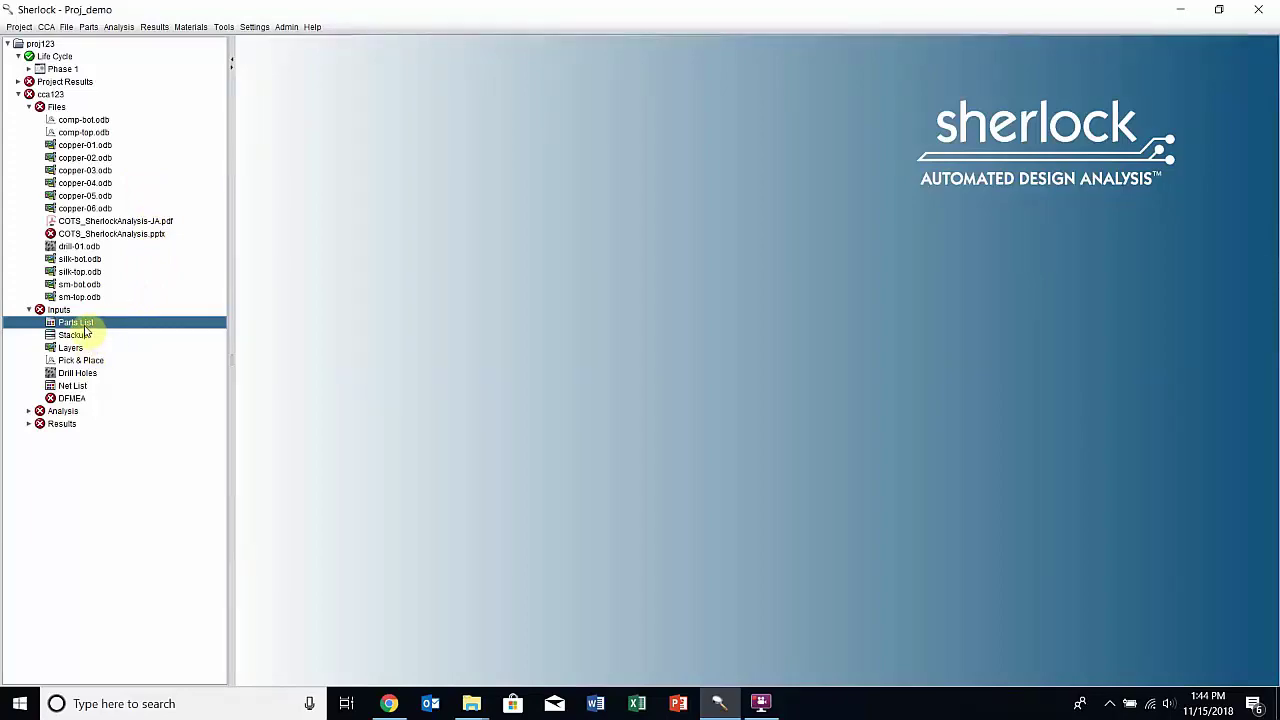
Open the parts list of cca123 and bring up the properties of capacitor C14.
{"action": "double_click", "coordinate": [88, 327]}
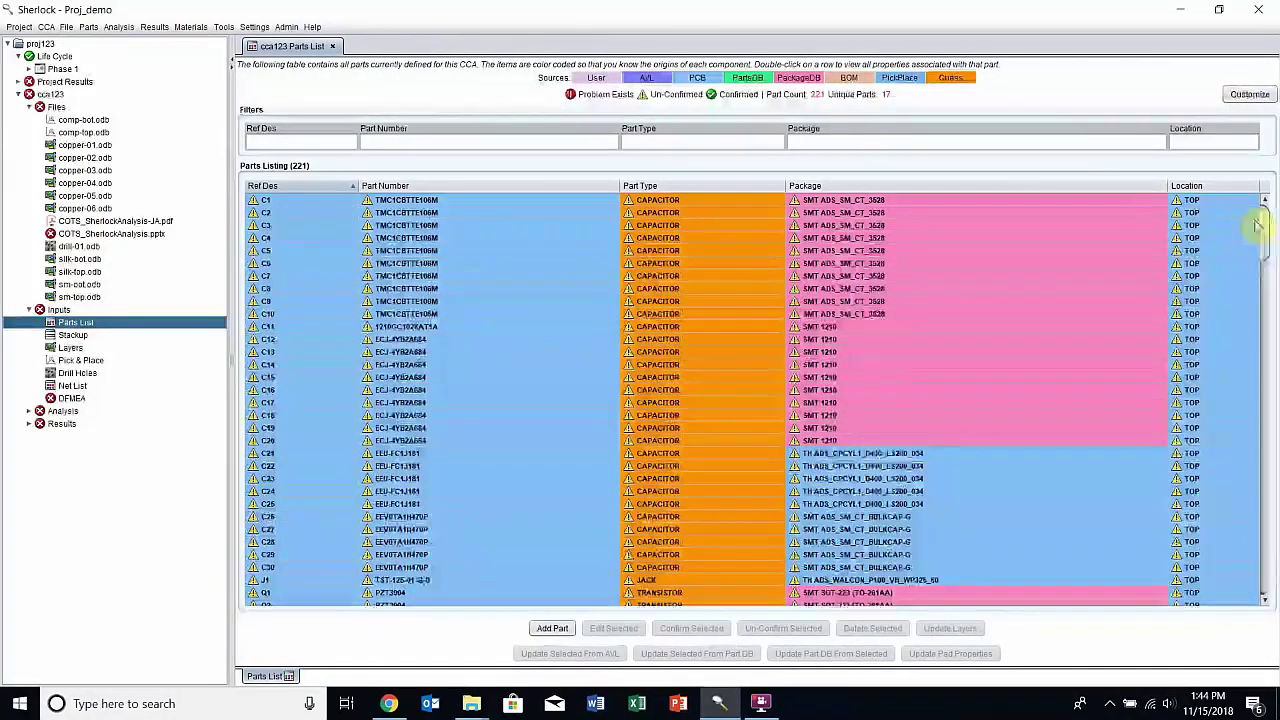
{"action": "left_click_drag", "start_coordinate": [1265, 222], "coordinate": [1262, 195]}
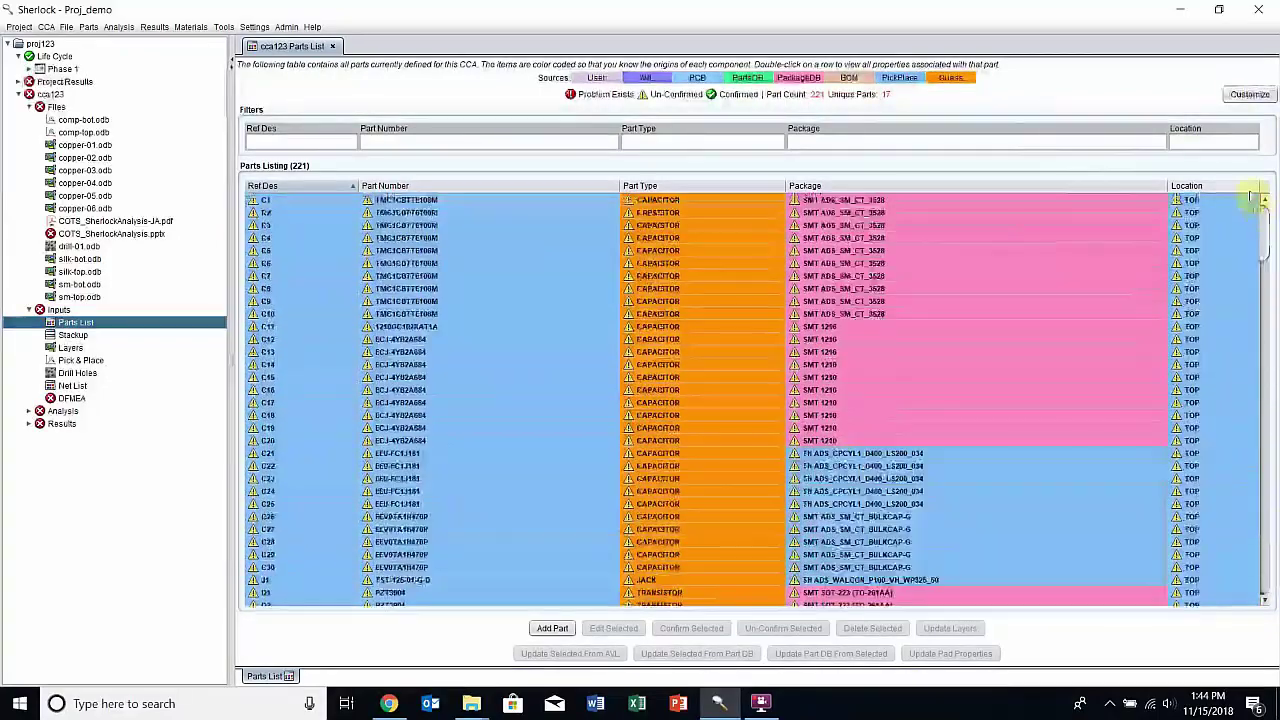
{"action": "double_click", "coordinate": [474, 366]}
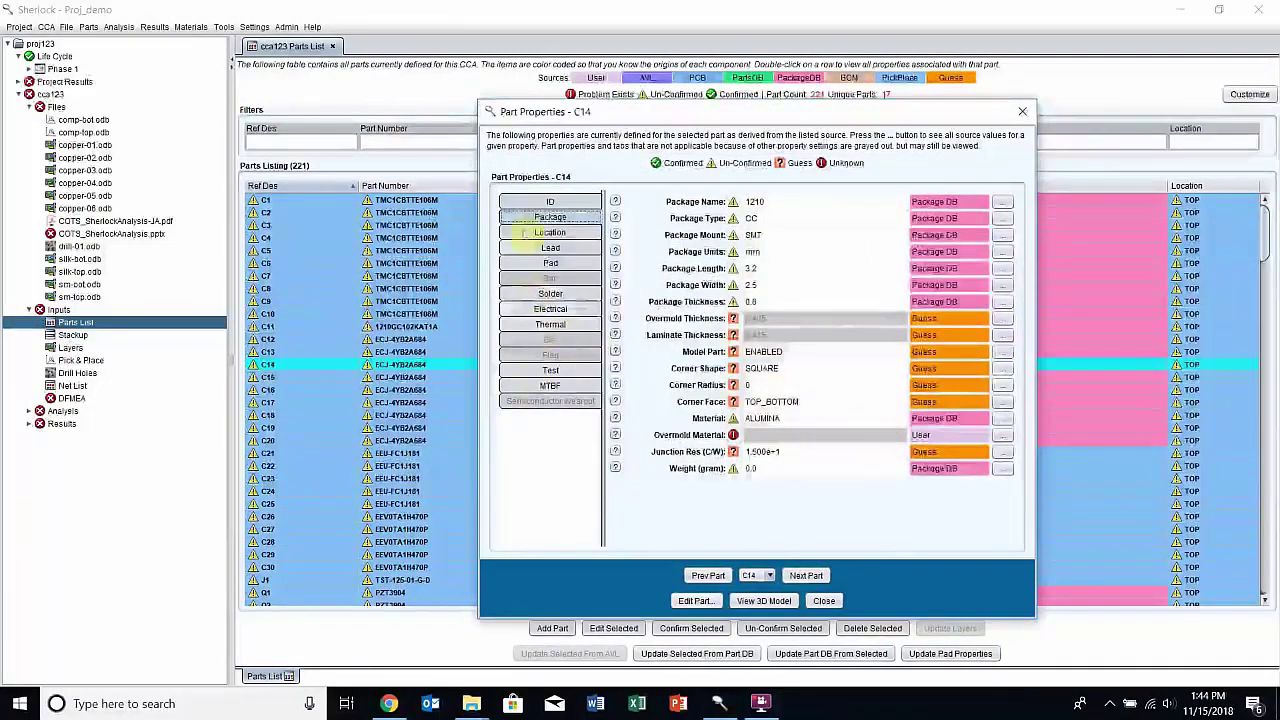
Review C14's ID and package properties, including the source values defined for its package length.
{"action": "left_click", "coordinate": [550, 202]}
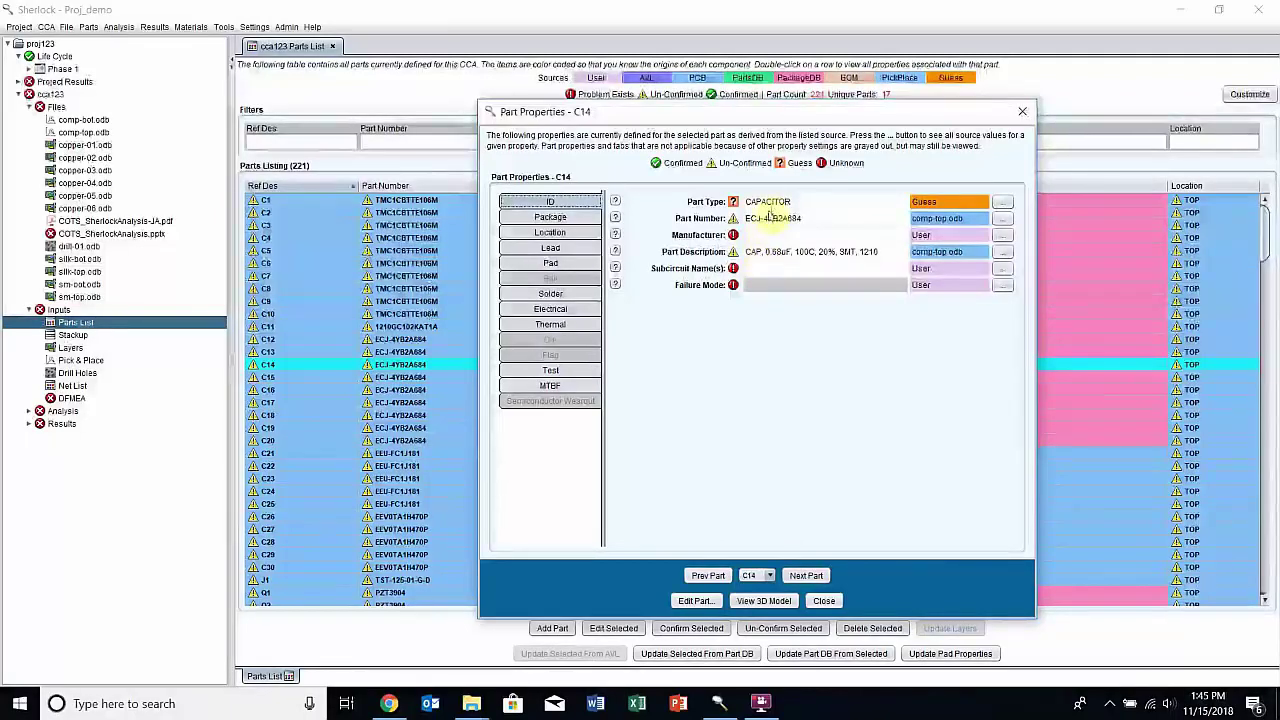
{"action": "left_click", "coordinate": [579, 220]}
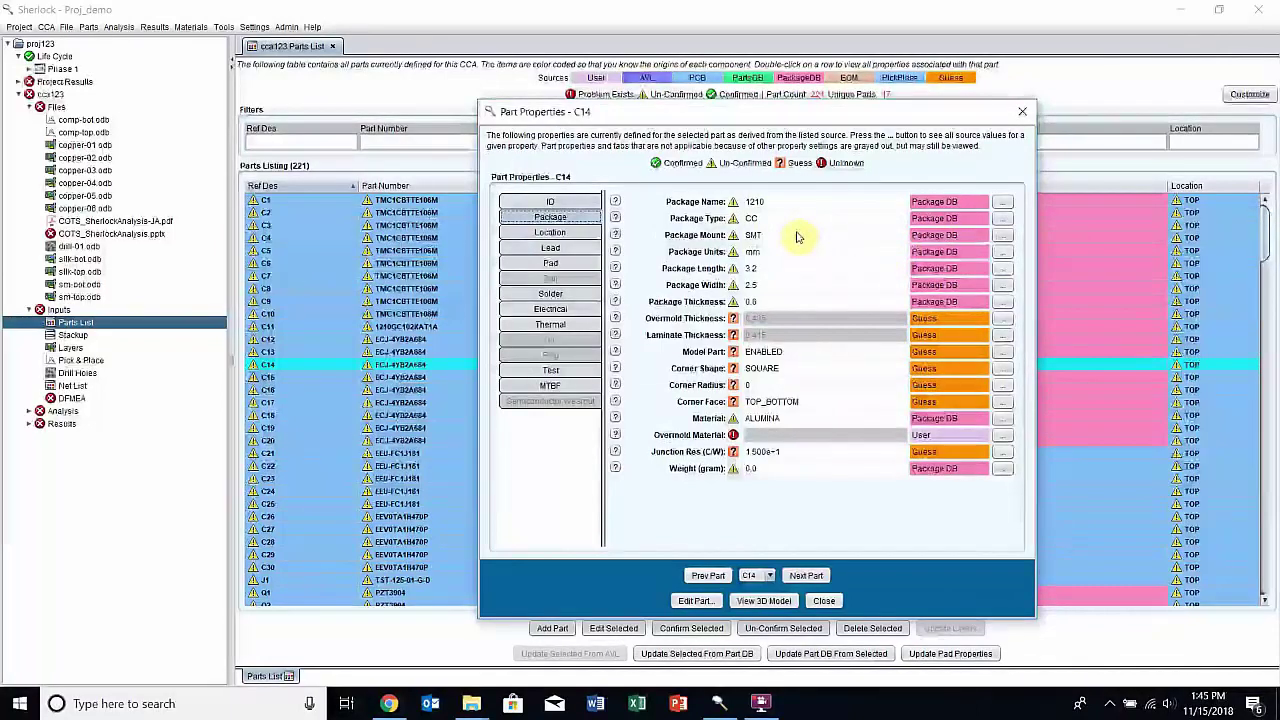
{"action": "left_click", "coordinate": [1003, 269]}
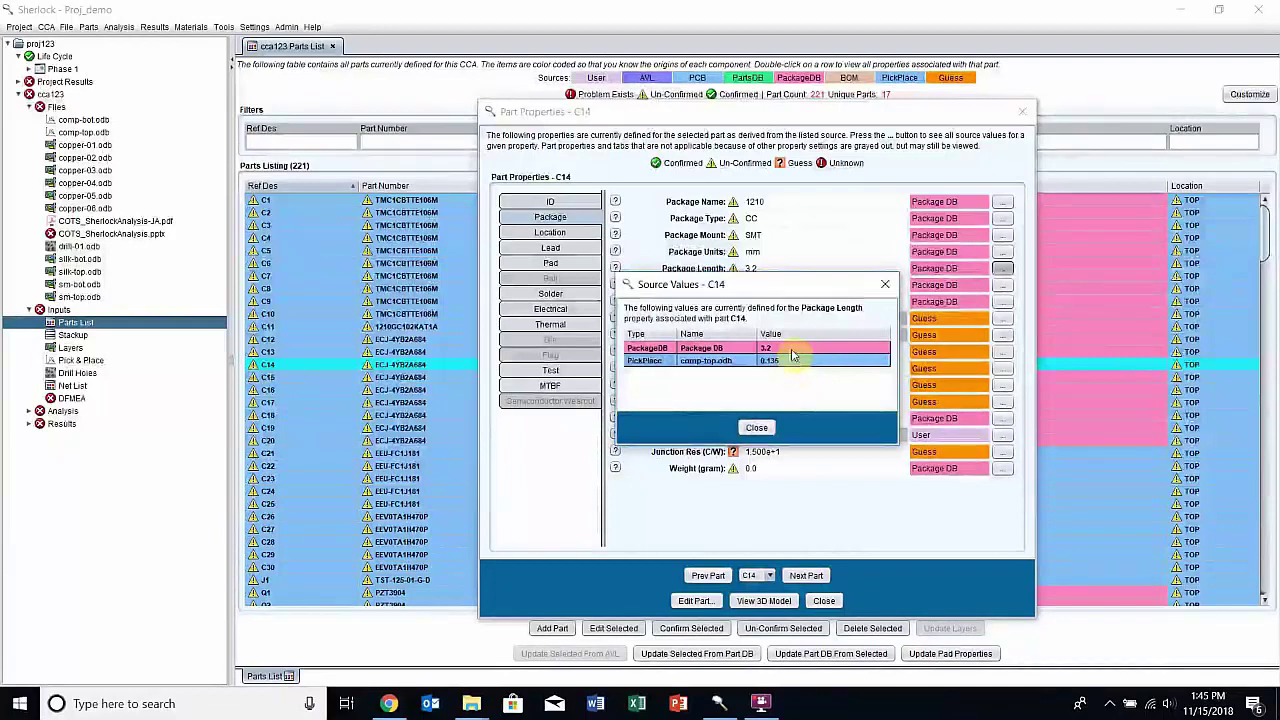
{"action": "left_click", "coordinate": [884, 284]}
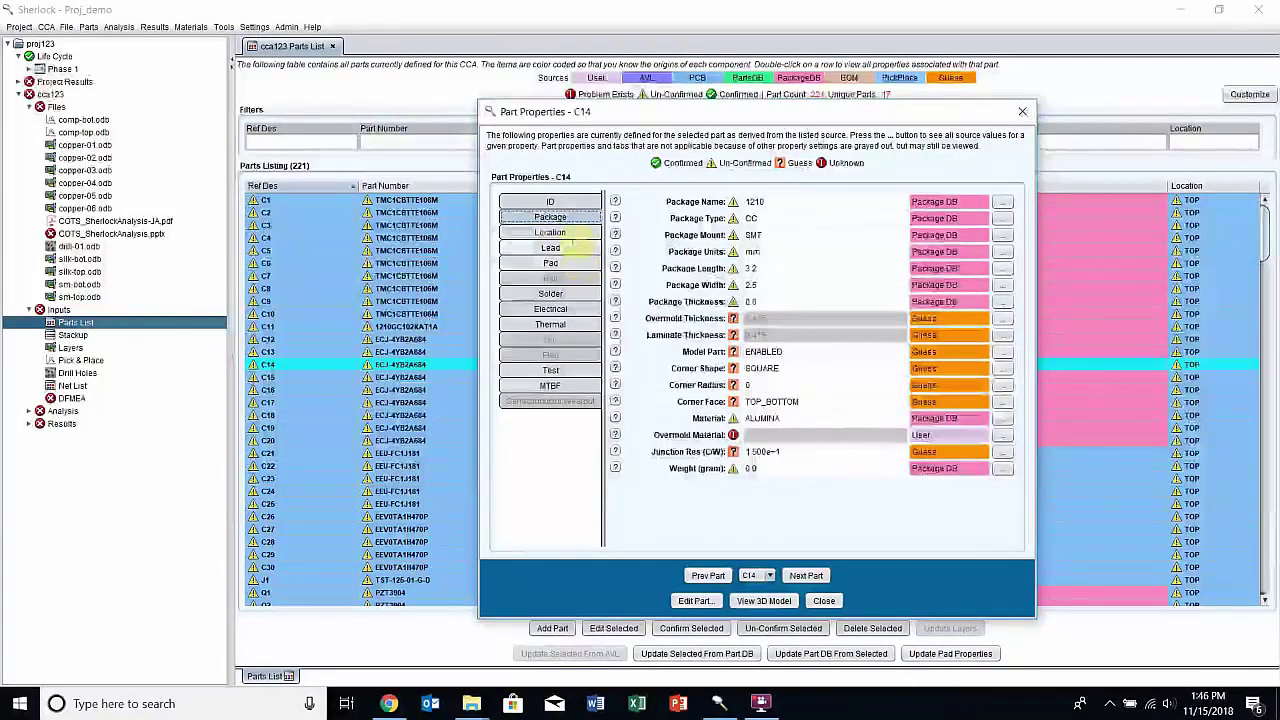
Review C14's location, lead, electrical, test and ID properties, and close the part properties.
{"action": "left_click", "coordinate": [576, 236]}
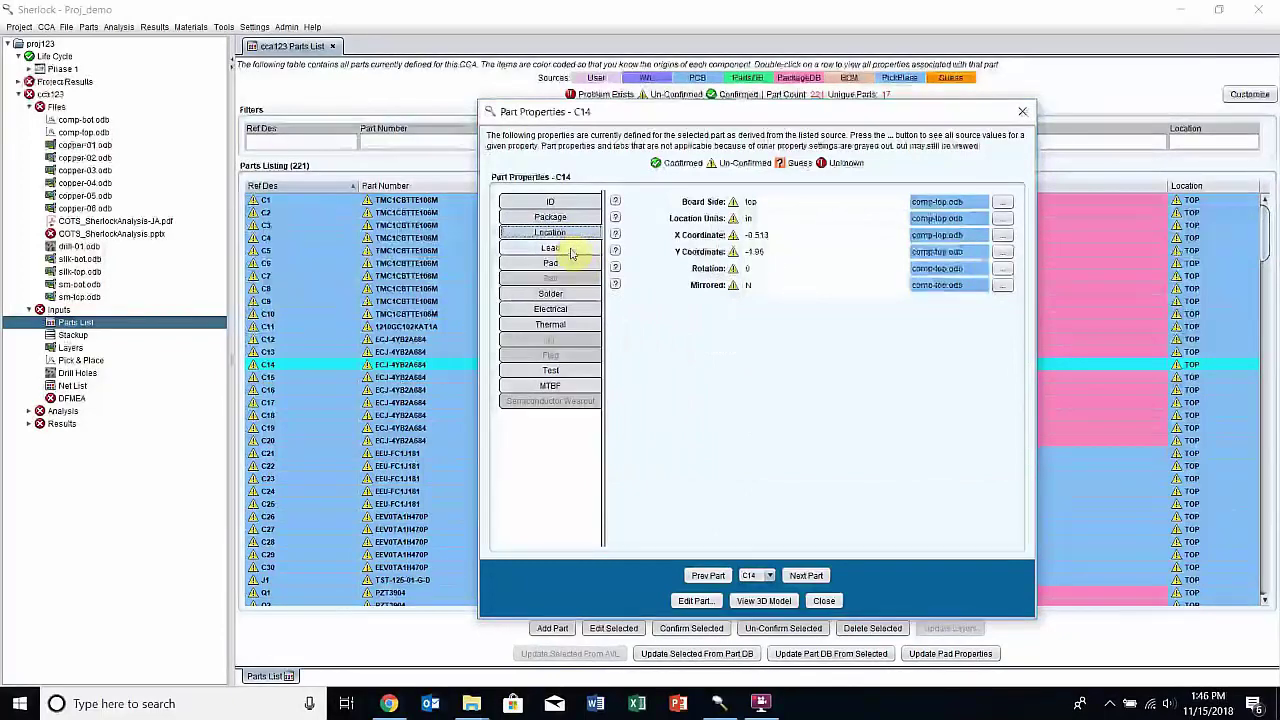
{"action": "left_click", "coordinate": [572, 250]}
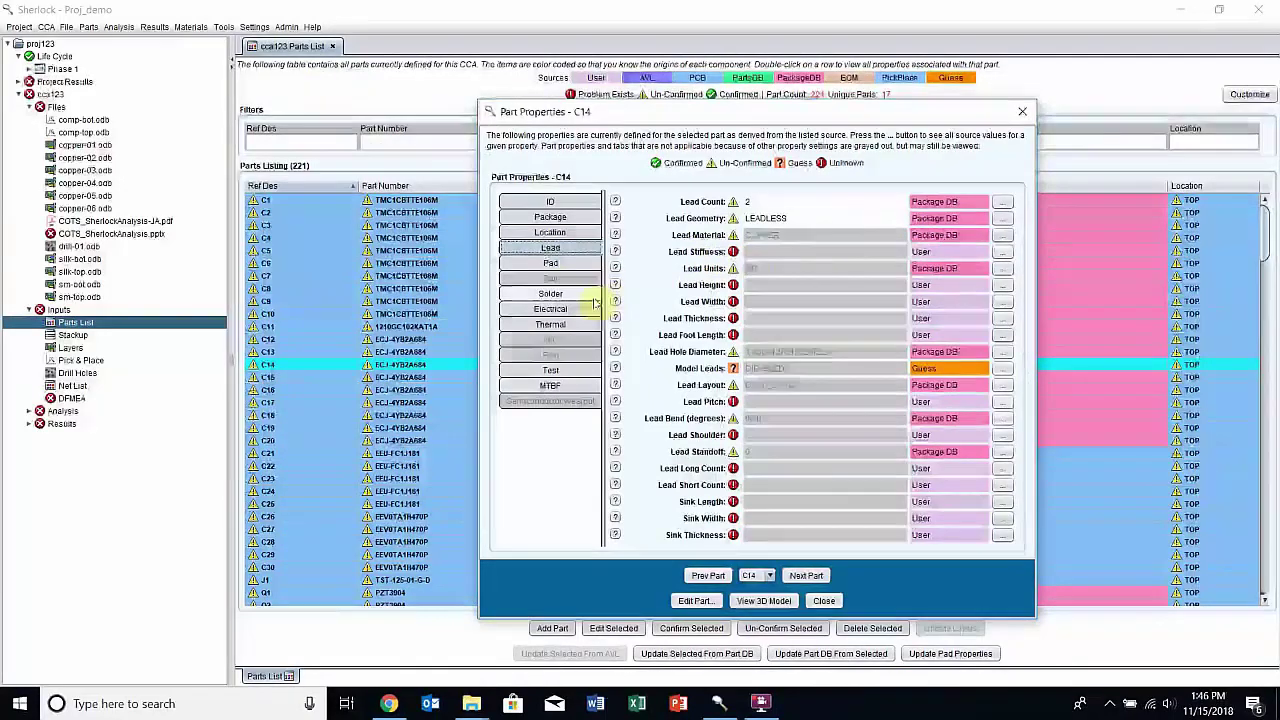
{"action": "left_click", "coordinate": [551, 309]}
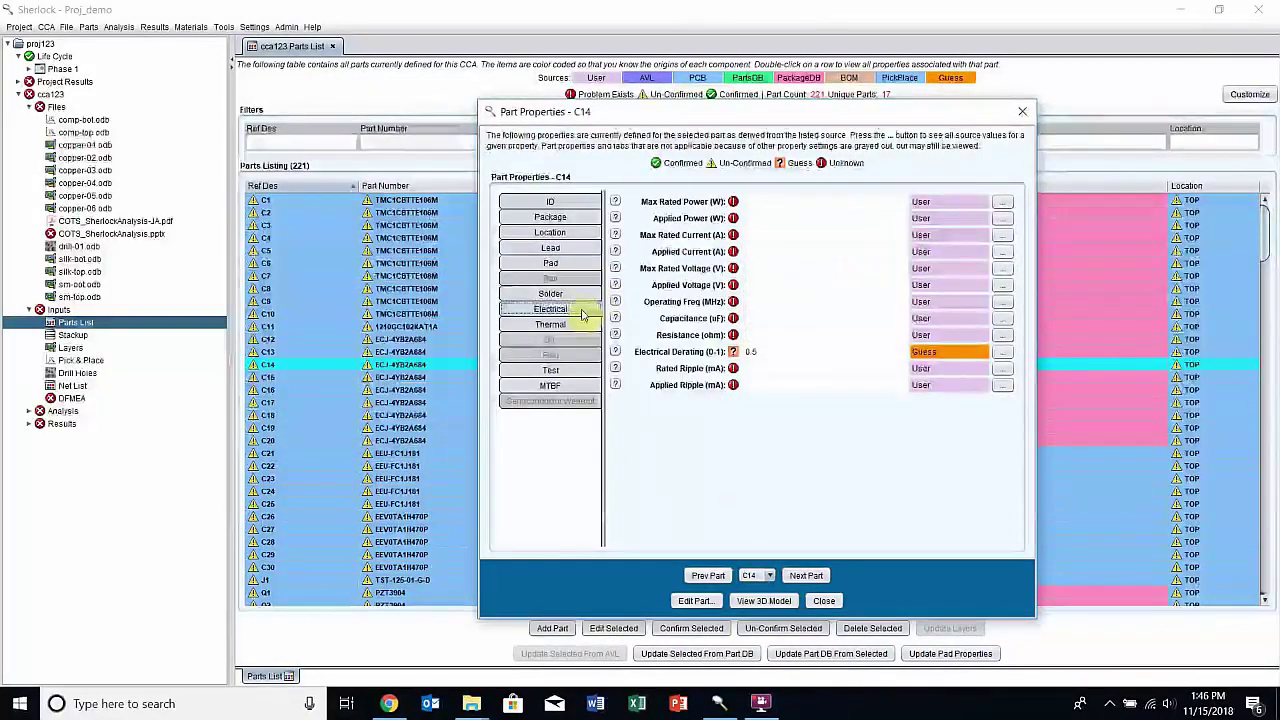
{"action": "left_click", "coordinate": [551, 370]}
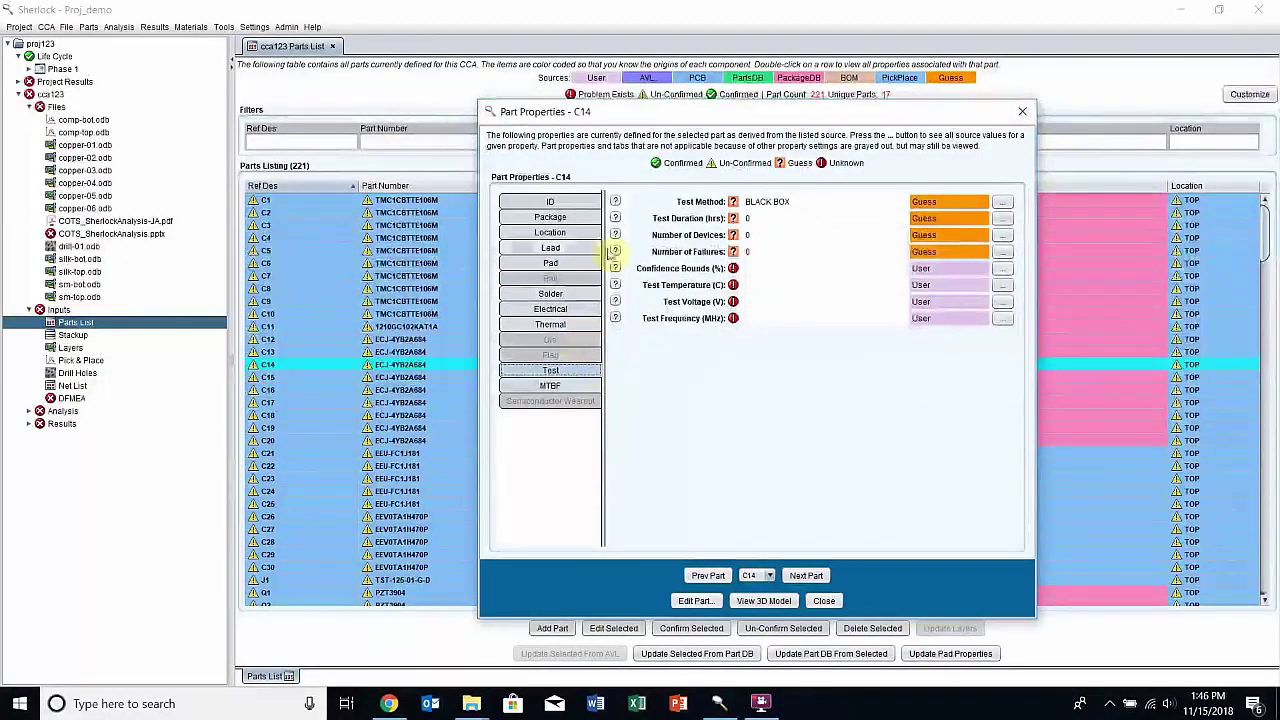
{"action": "left_click", "coordinate": [568, 203]}
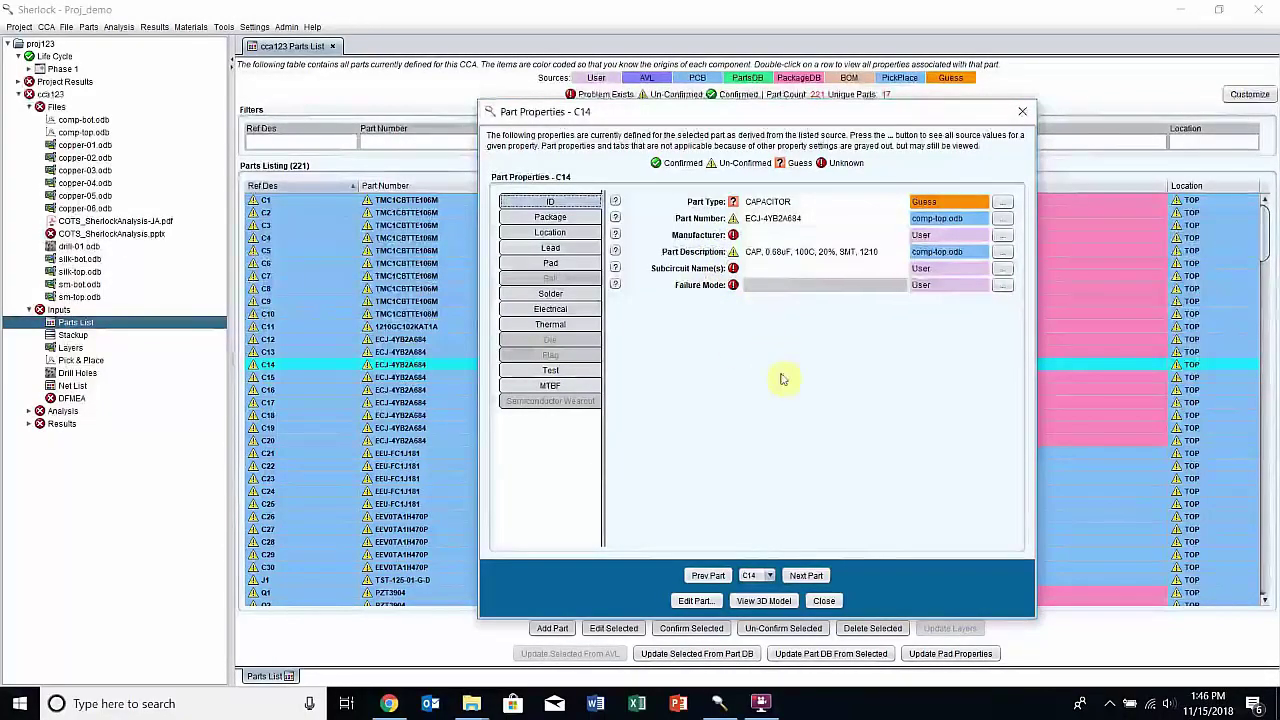
{"action": "left_click", "coordinate": [825, 601]}
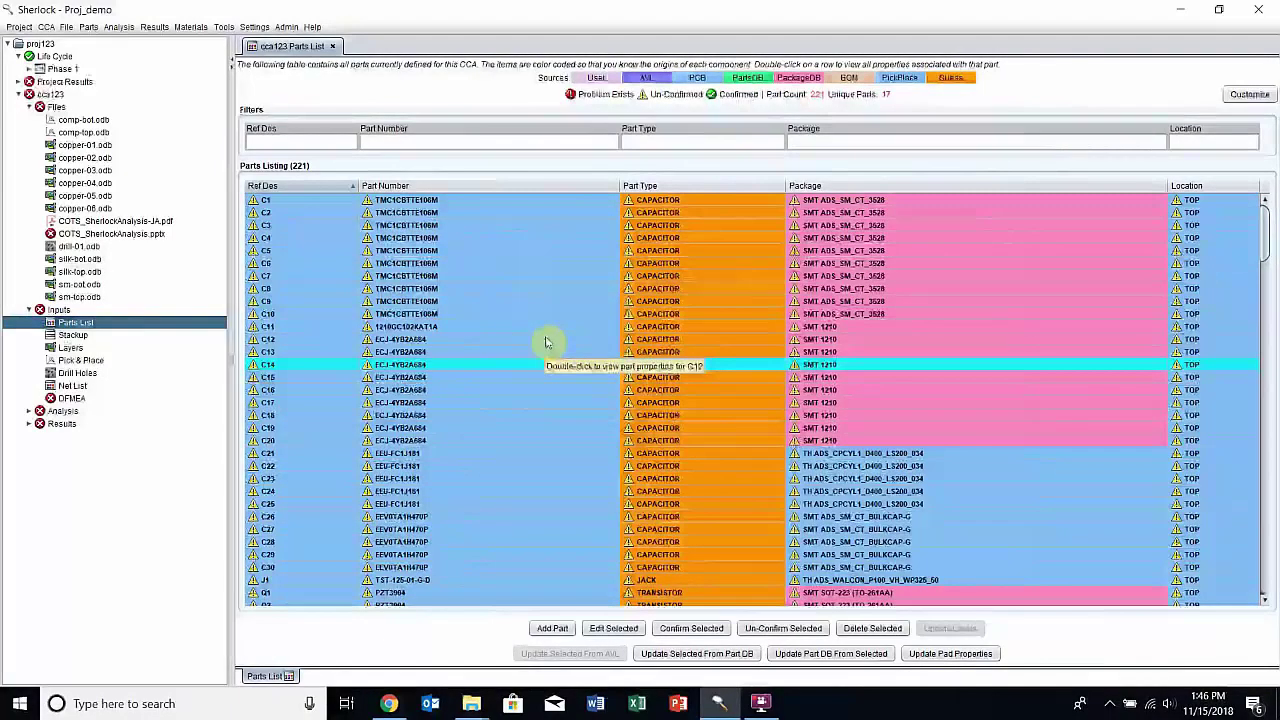
Update the parts list from the Global Part Library, matching by part number only and using the first match for duplicates.
{"action": "left_click", "coordinate": [88, 26]}
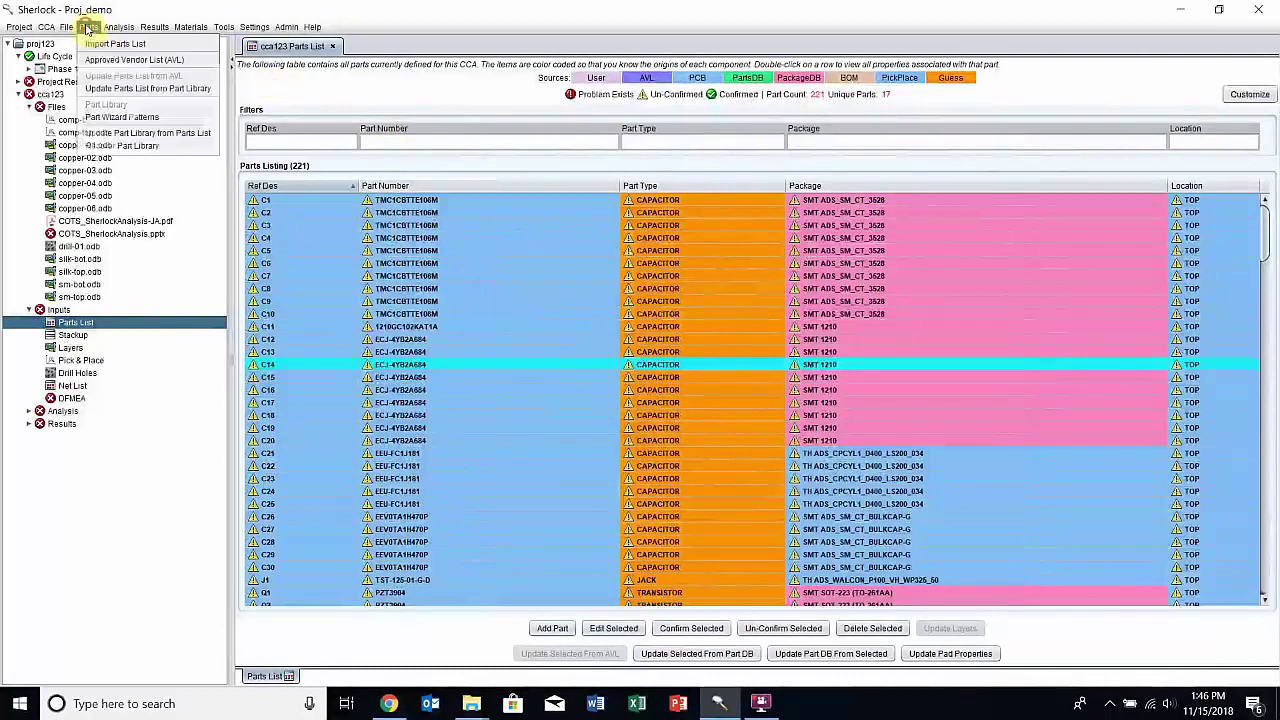
{"action": "left_click", "coordinate": [190, 89]}
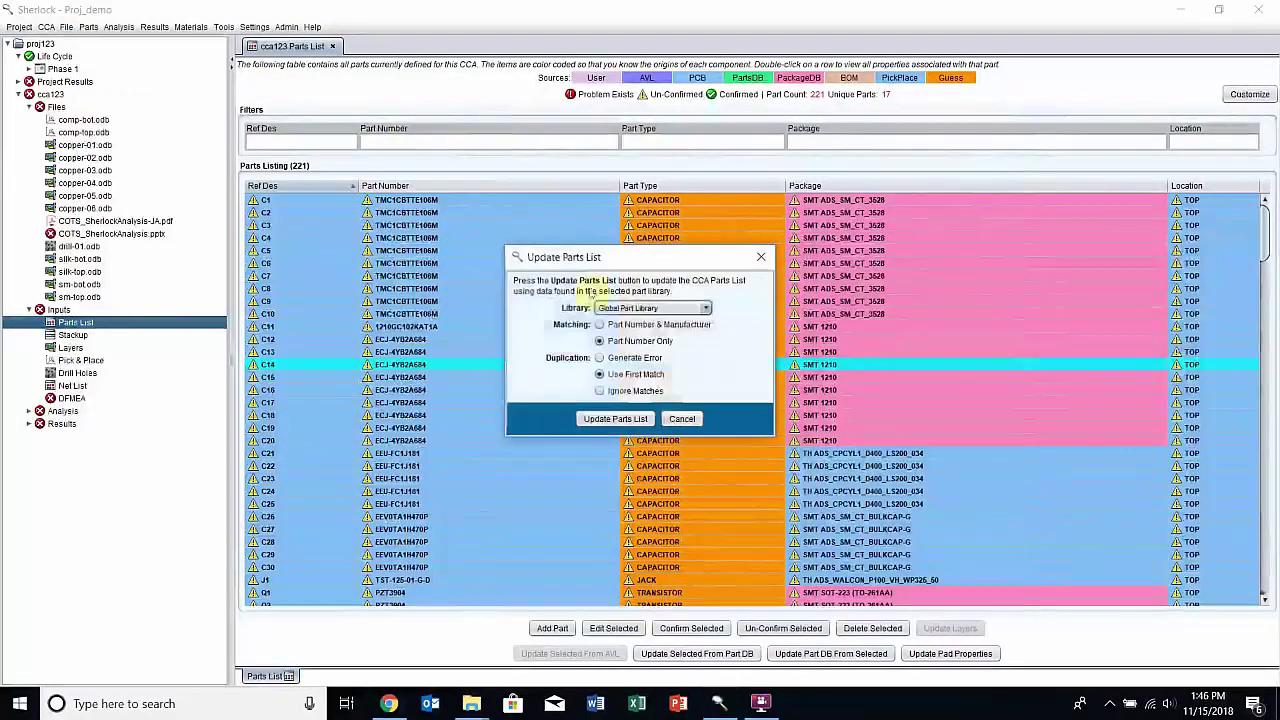
{"action": "left_click", "coordinate": [705, 312]}
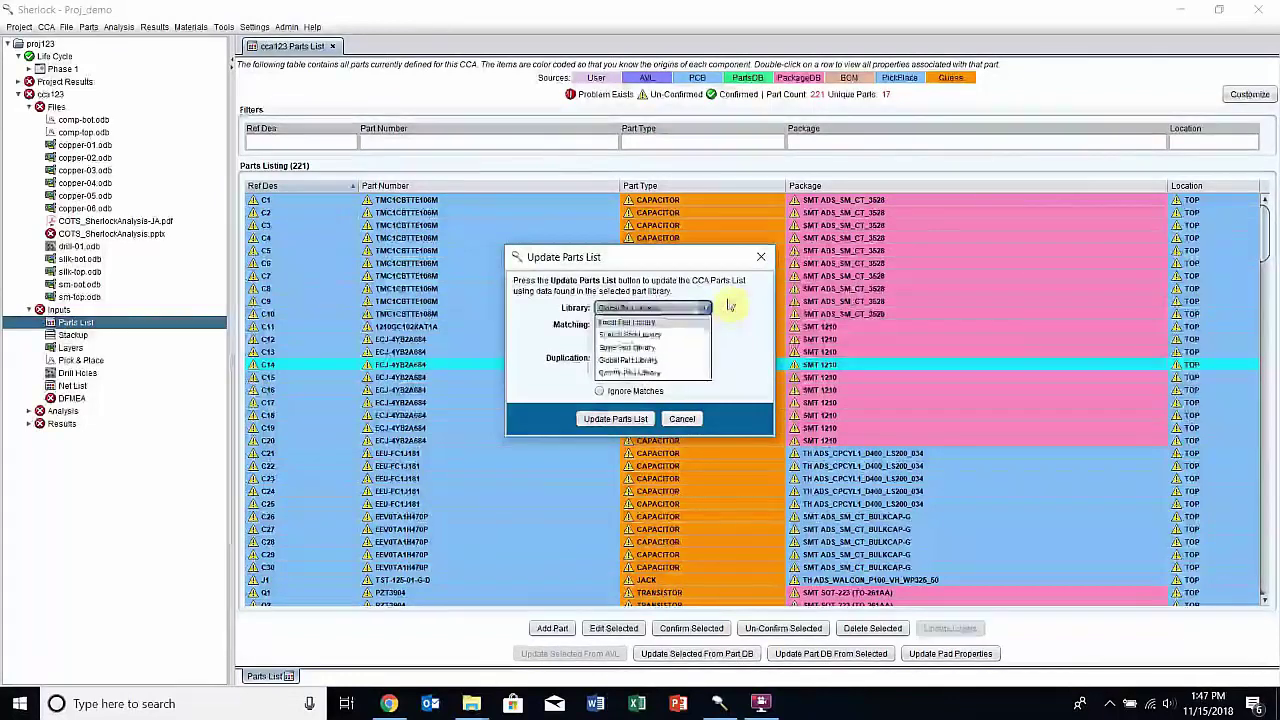
{"action": "left_click", "coordinate": [729, 305]}
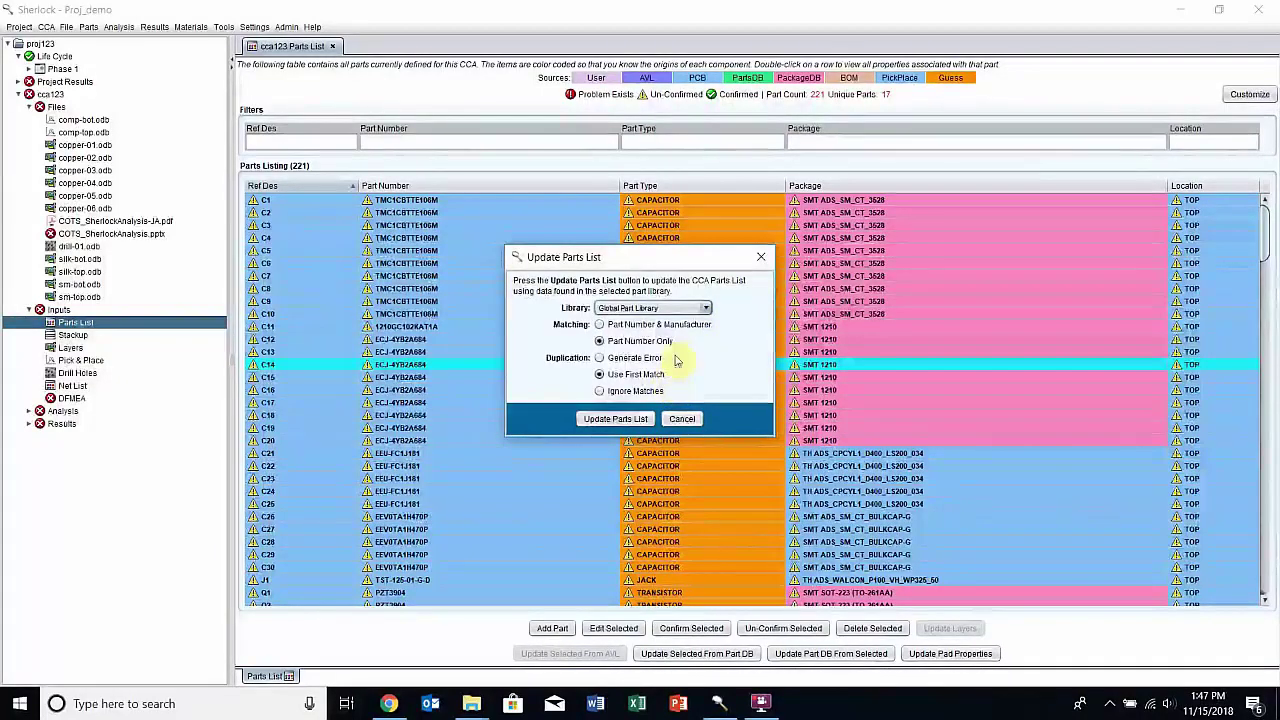
{"action": "left_click", "coordinate": [645, 419]}
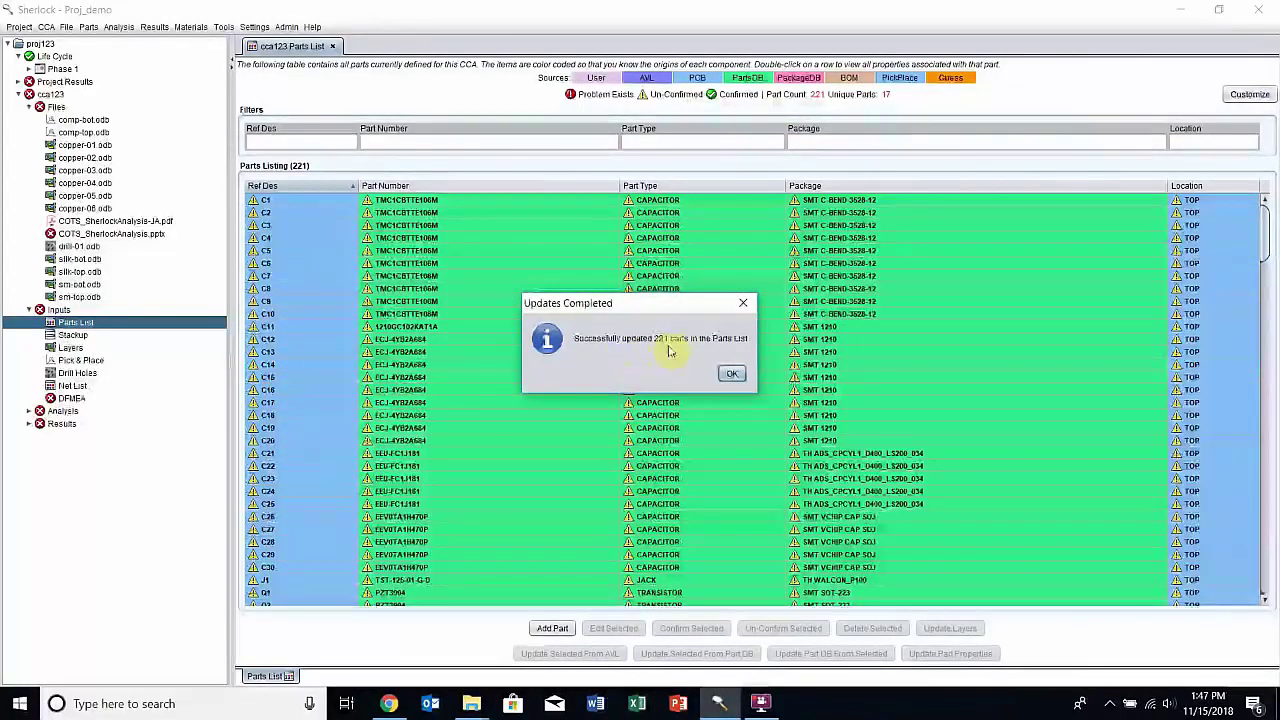
{"action": "left_click", "coordinate": [733, 373]}
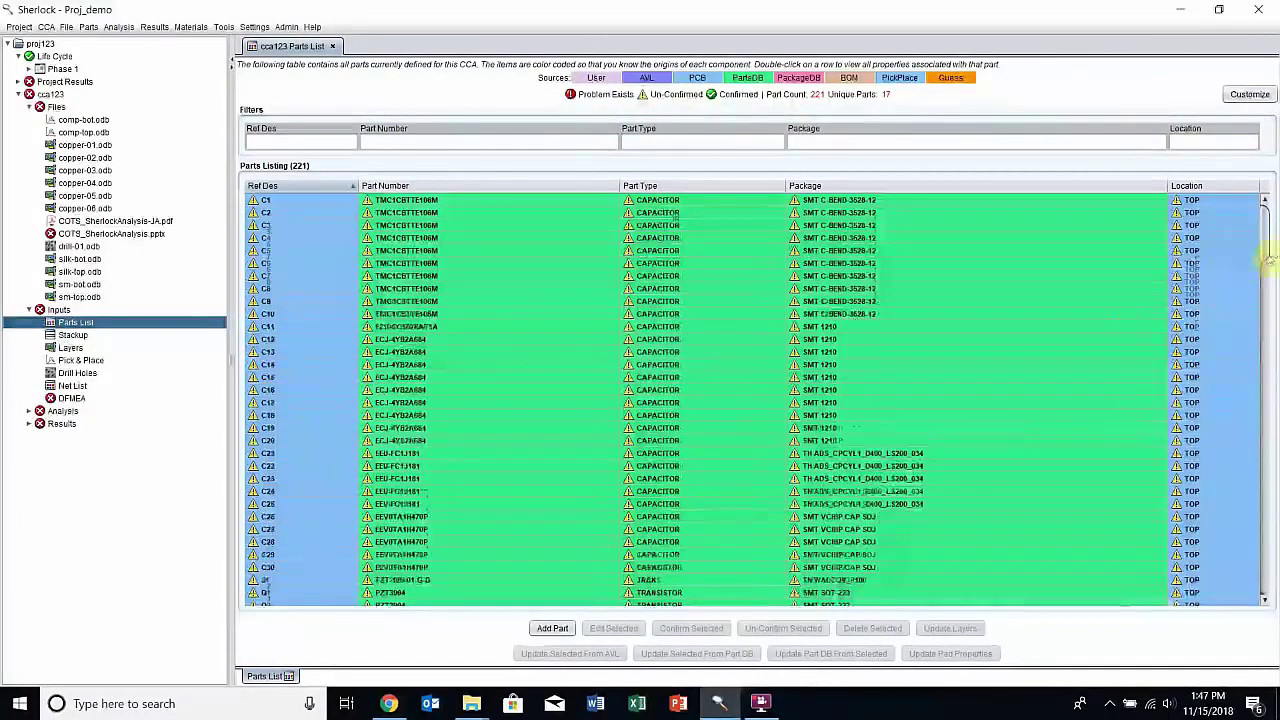
Look over the updated parts list and display the ID and package properties of C14.
{"action": "left_click_drag", "start_coordinate": [1262, 257], "coordinate": [1276, 230]}
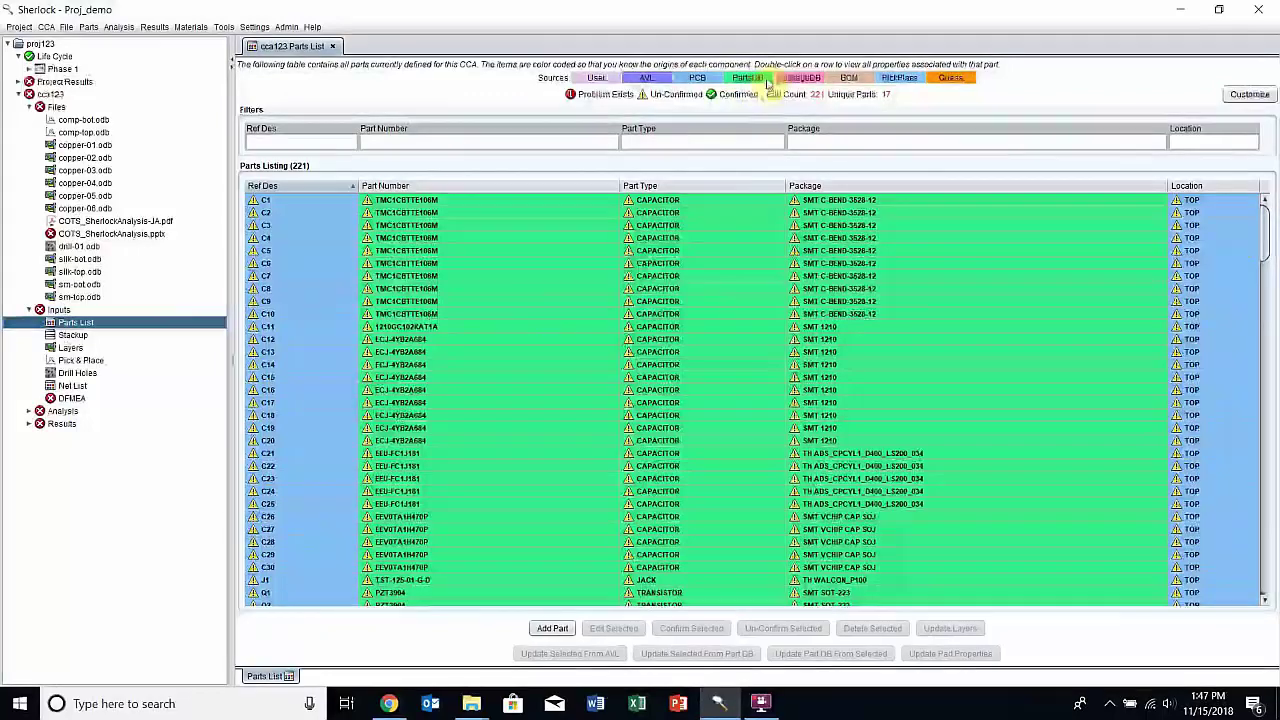
{"action": "double_click", "coordinate": [609, 271]}
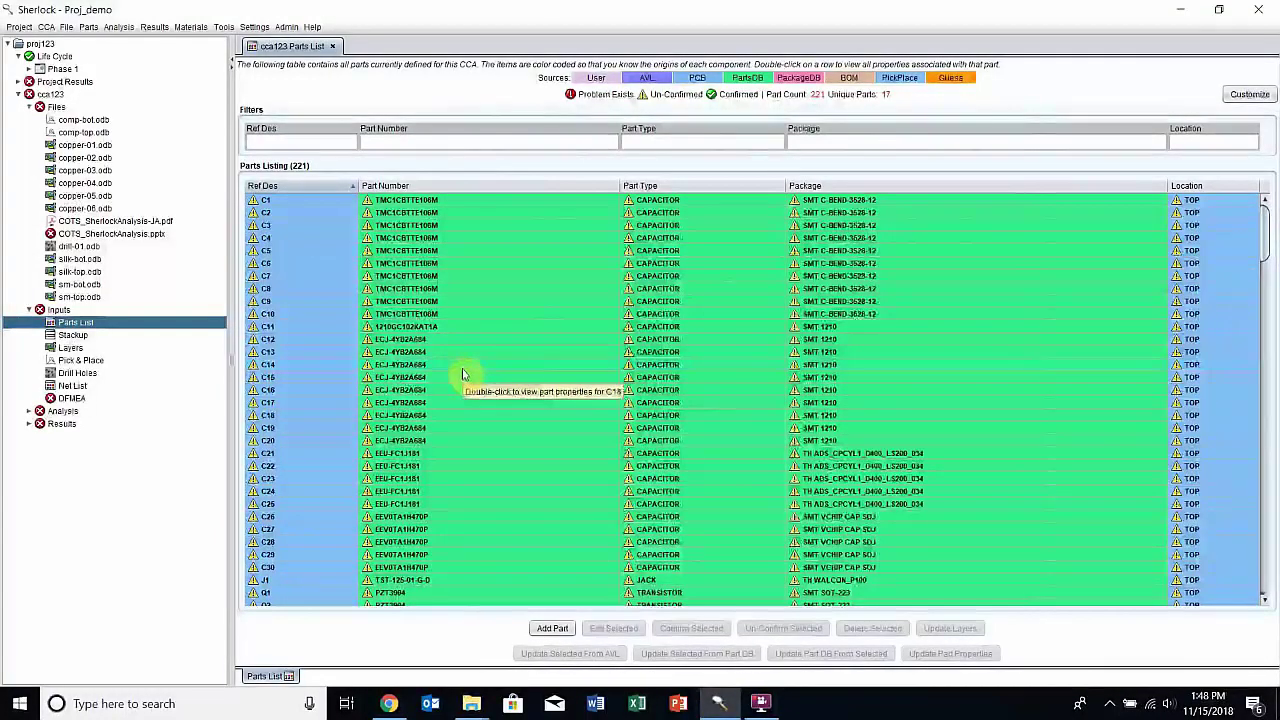
{"action": "left_click", "coordinate": [462, 374]}
{"action": "double_click", "coordinate": [462, 374]}
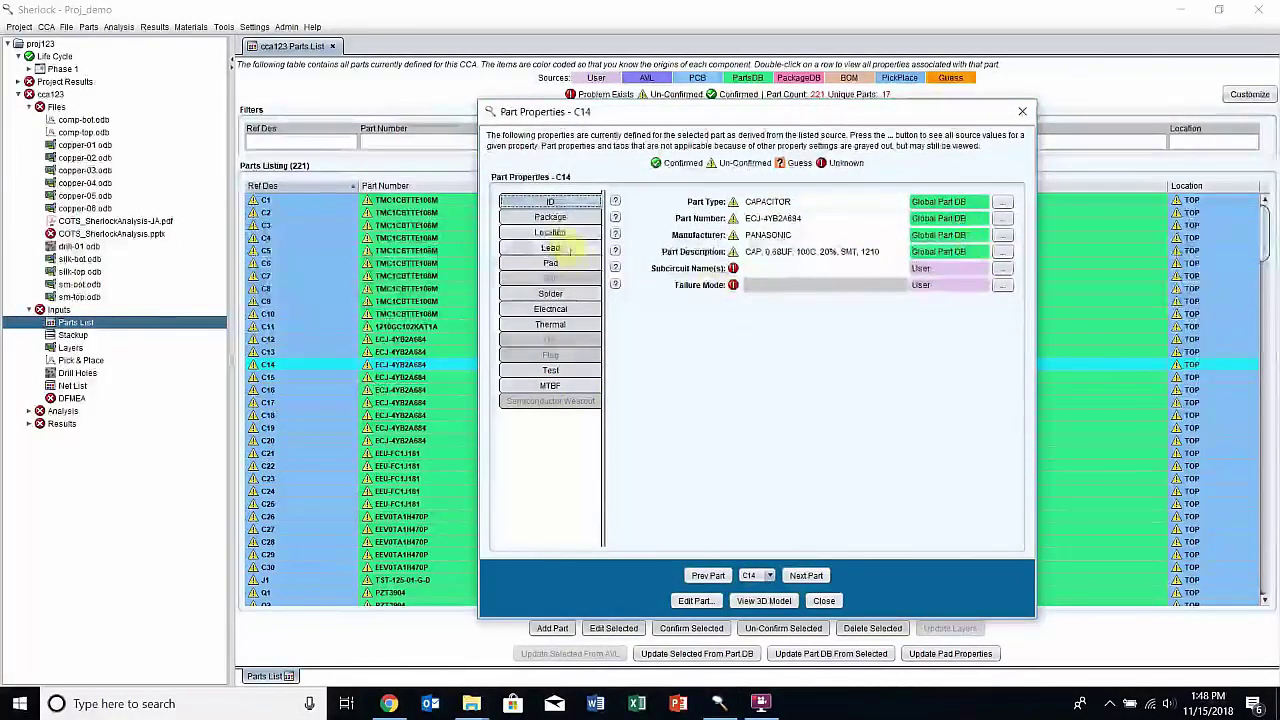
{"action": "left_click", "coordinate": [552, 217]}
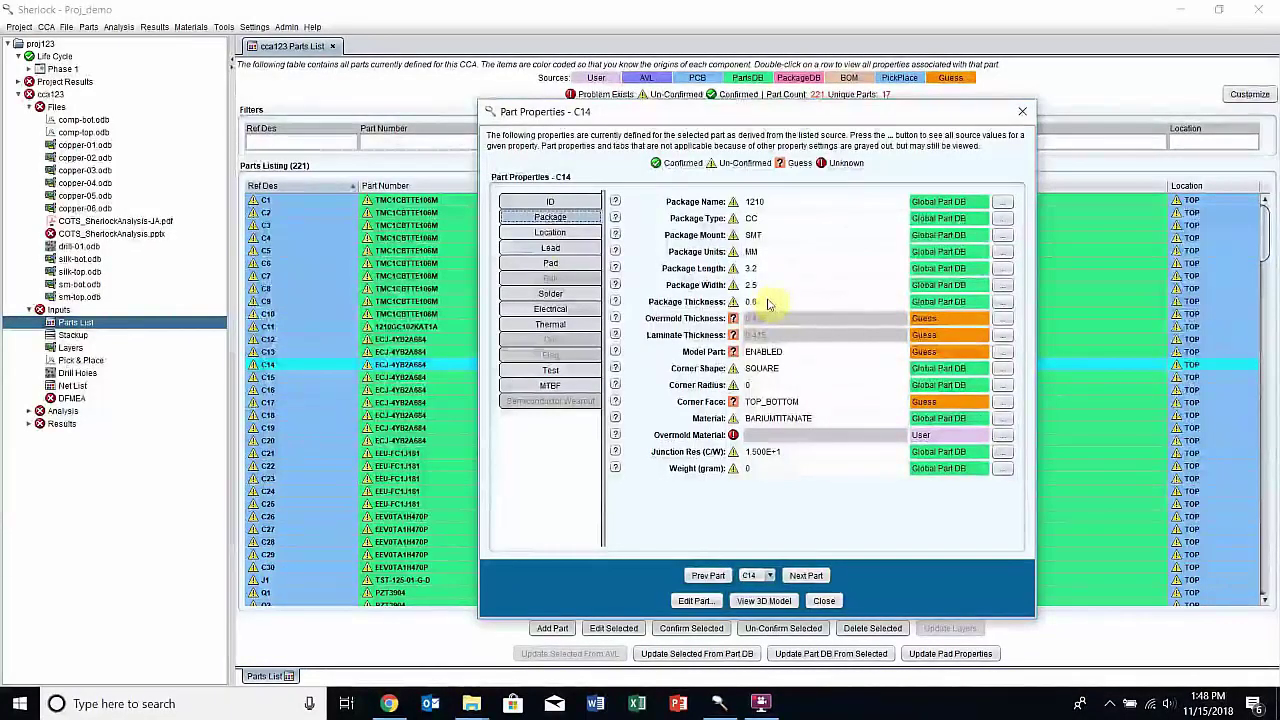
Edit C14 to set its package thickness to 2.5 and save the change for only part C14.
{"action": "left_click", "coordinate": [697, 601]}
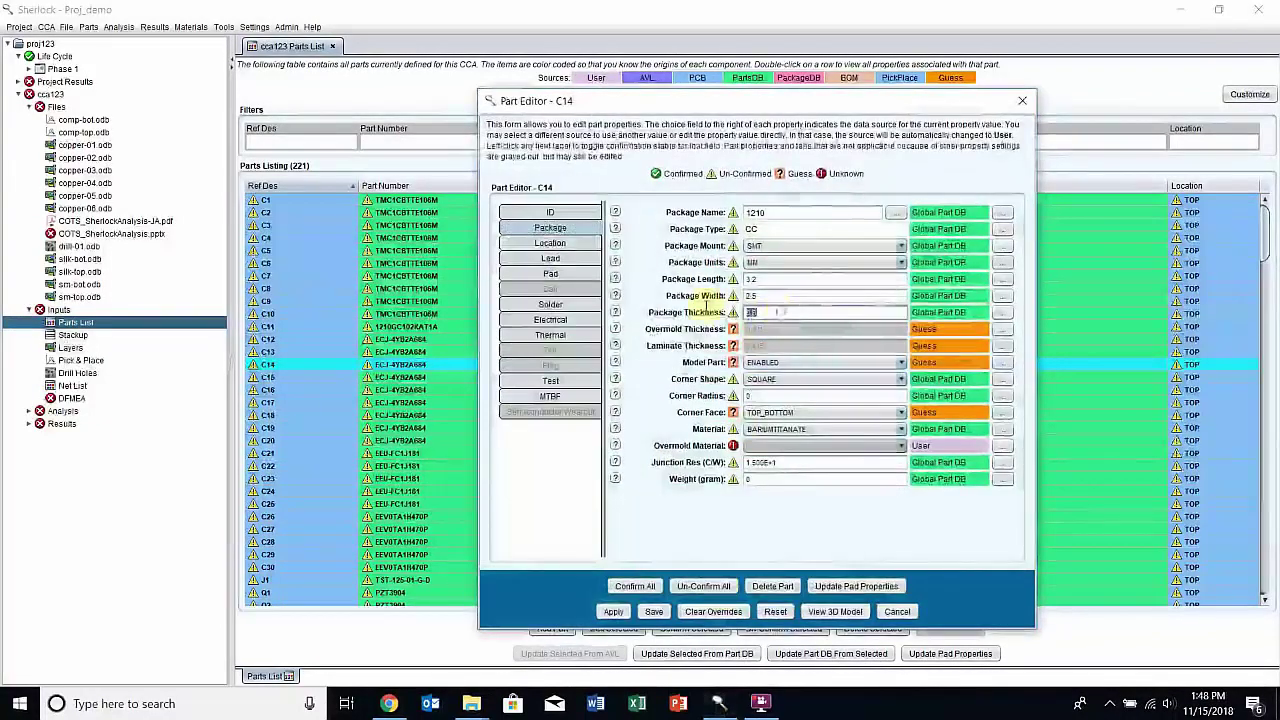
{"action": "type", "text": "2.5"}
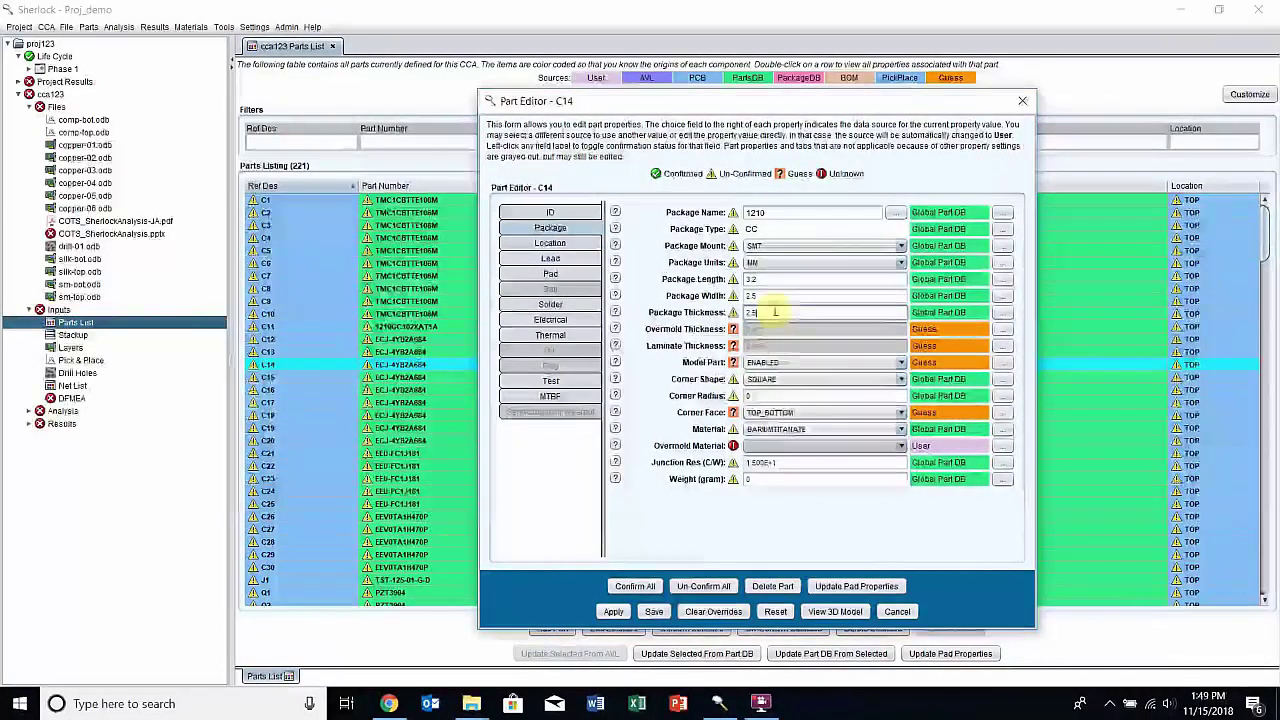
{"action": "left_click", "coordinate": [654, 611]}
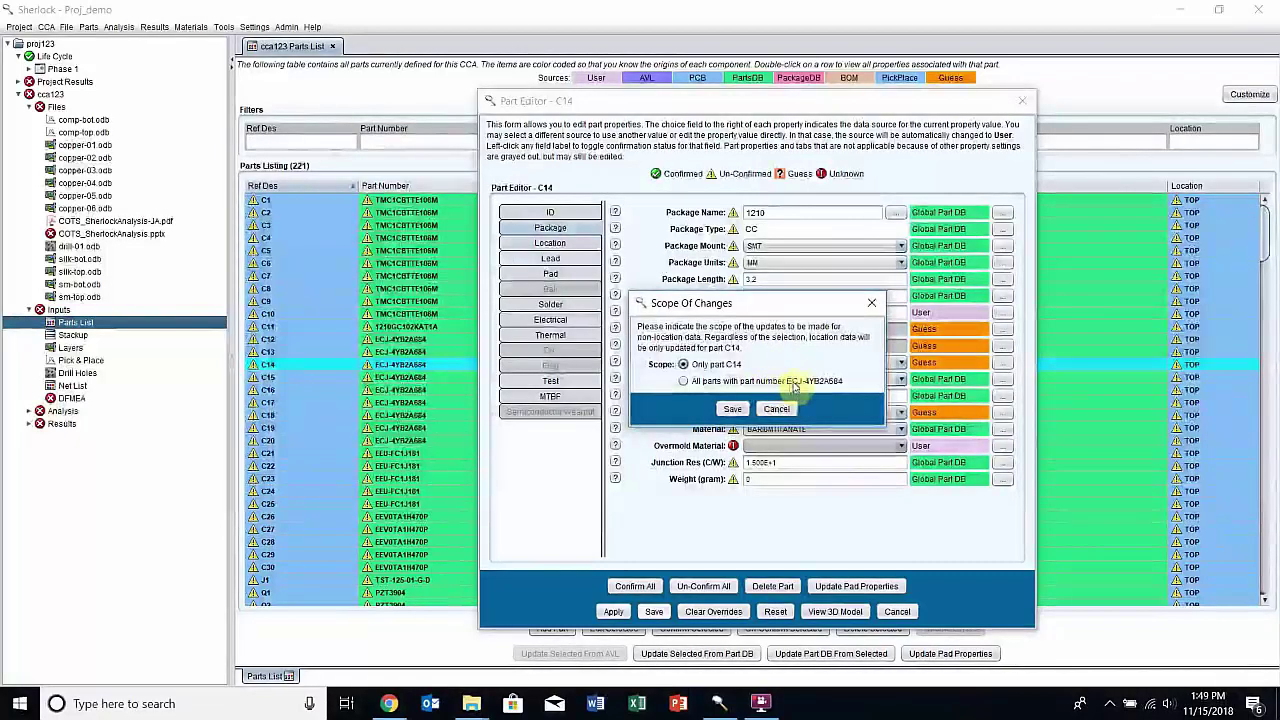
{"action": "left_click", "coordinate": [734, 408]}
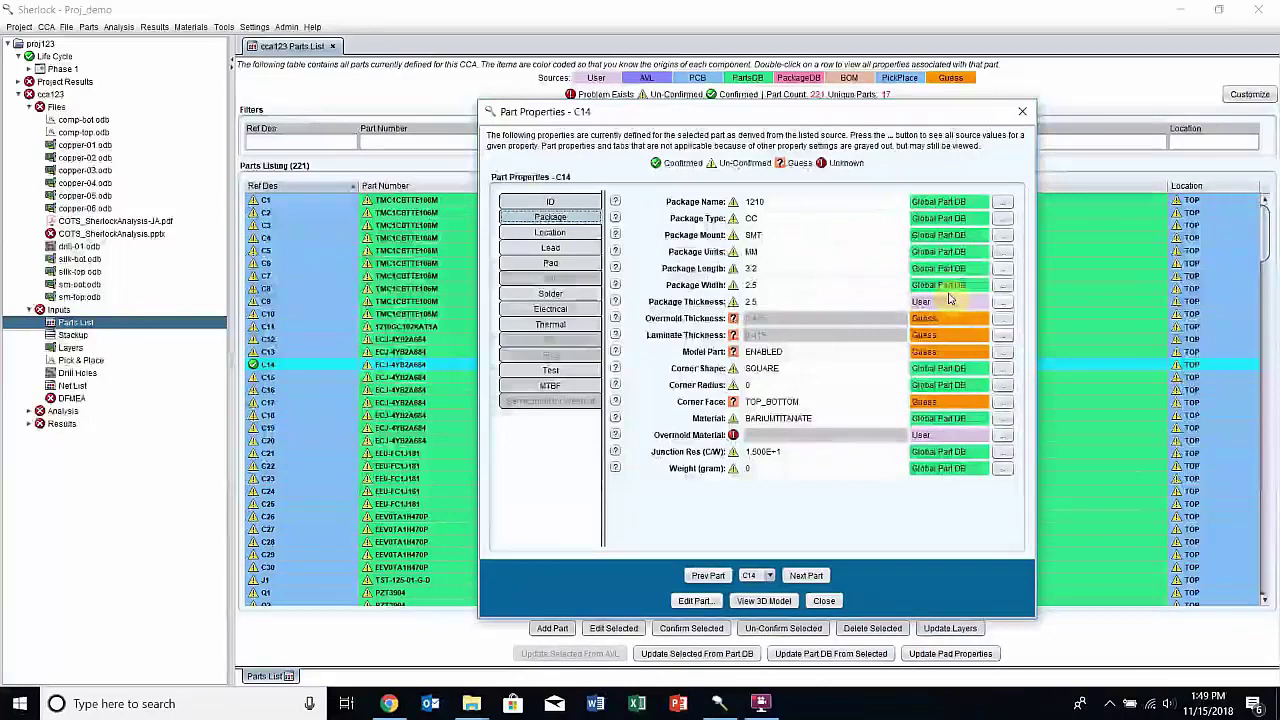
Check the source values of C14's package thickness and read the help for the package thickness and corner shape properties.
{"action": "left_click", "coordinate": [1002, 302]}
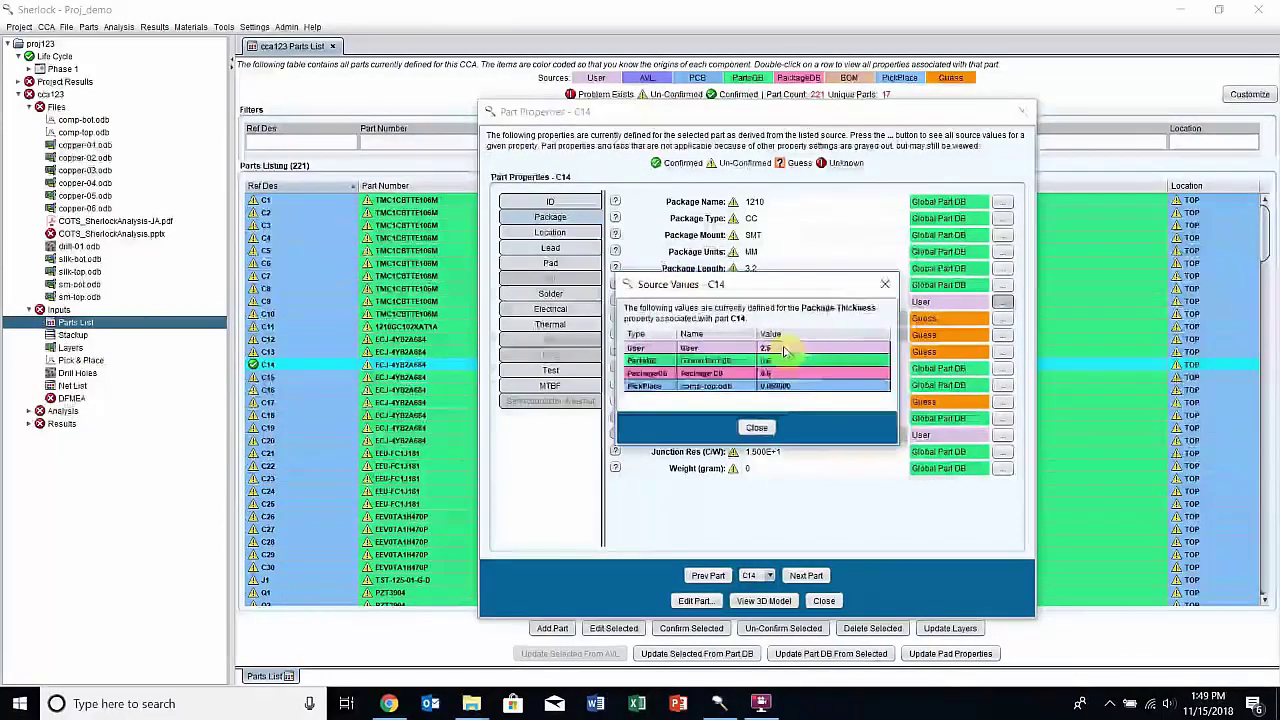
{"action": "left_click", "coordinate": [885, 284]}
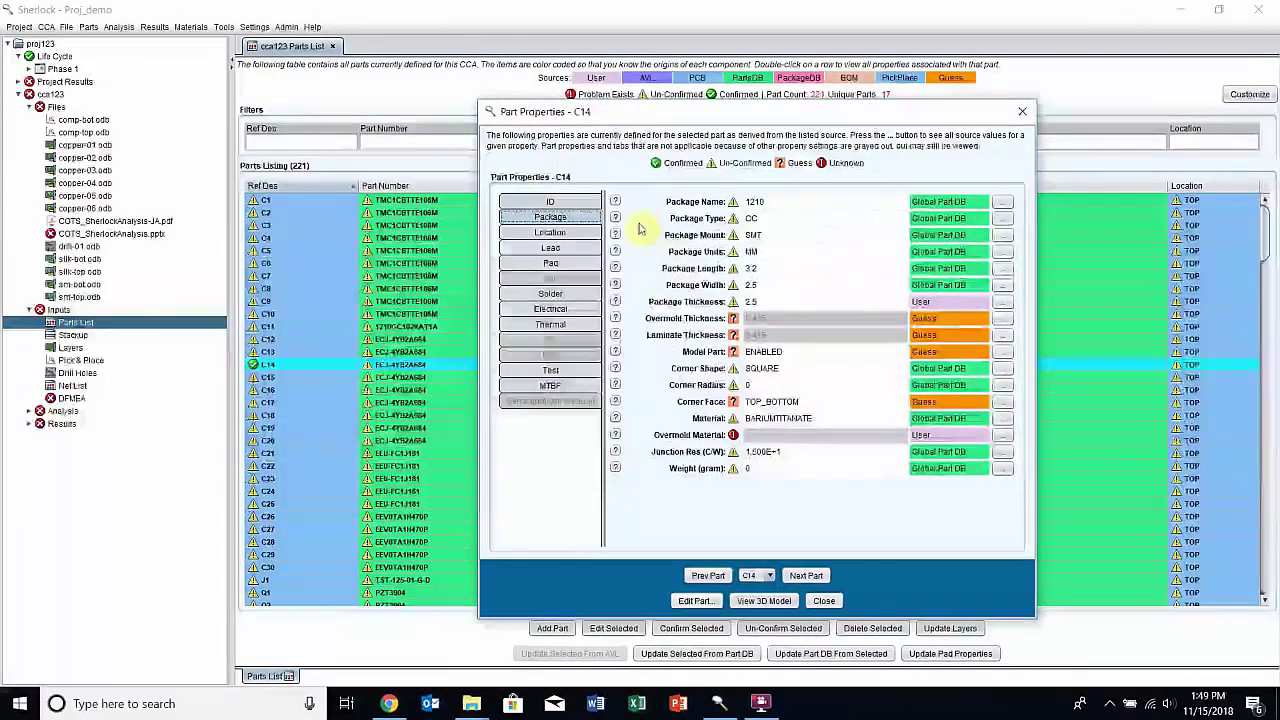
{"action": "left_click", "coordinate": [615, 301]}
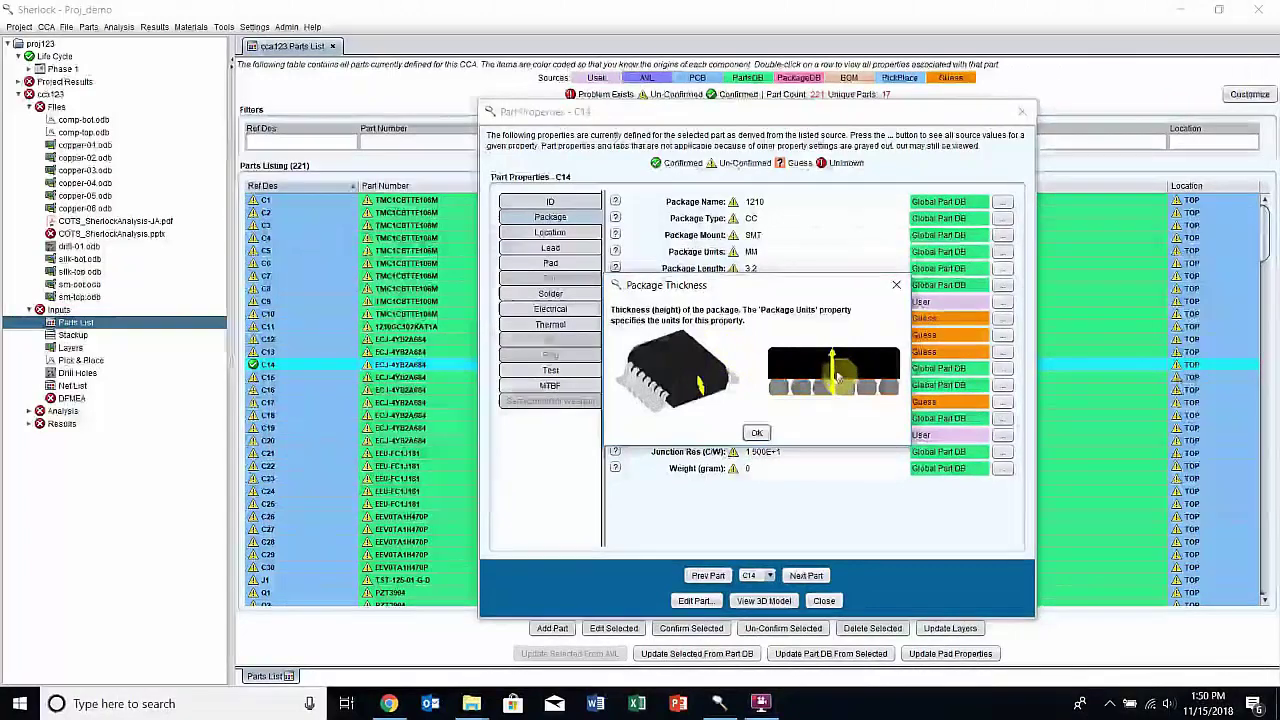
{"action": "left_click", "coordinate": [758, 432]}
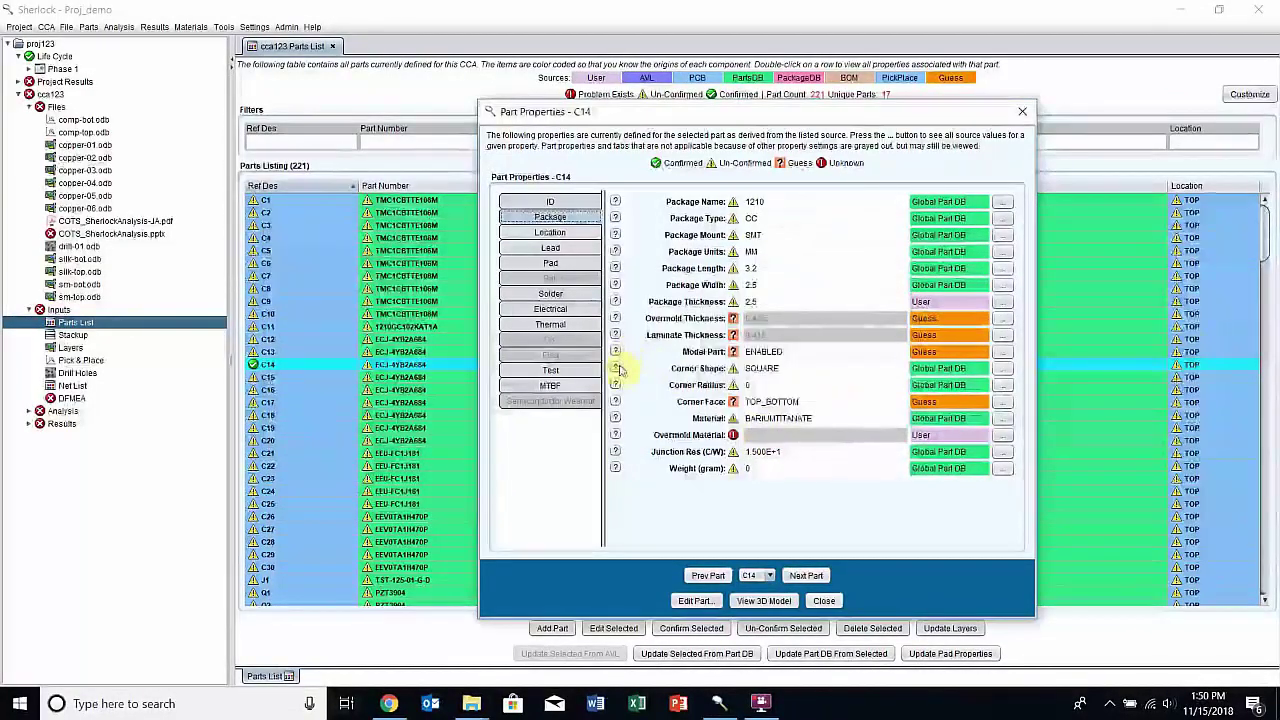
{"action": "left_click", "coordinate": [616, 368]}
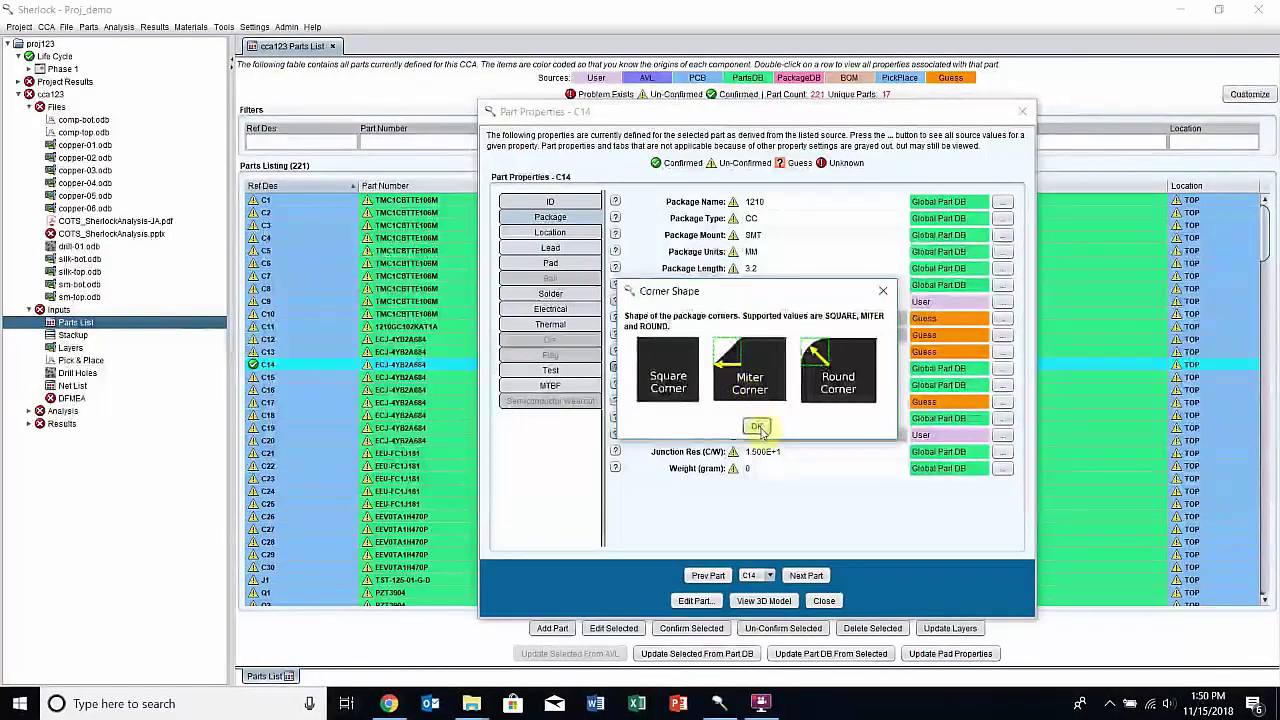
{"action": "left_click", "coordinate": [757, 428]}
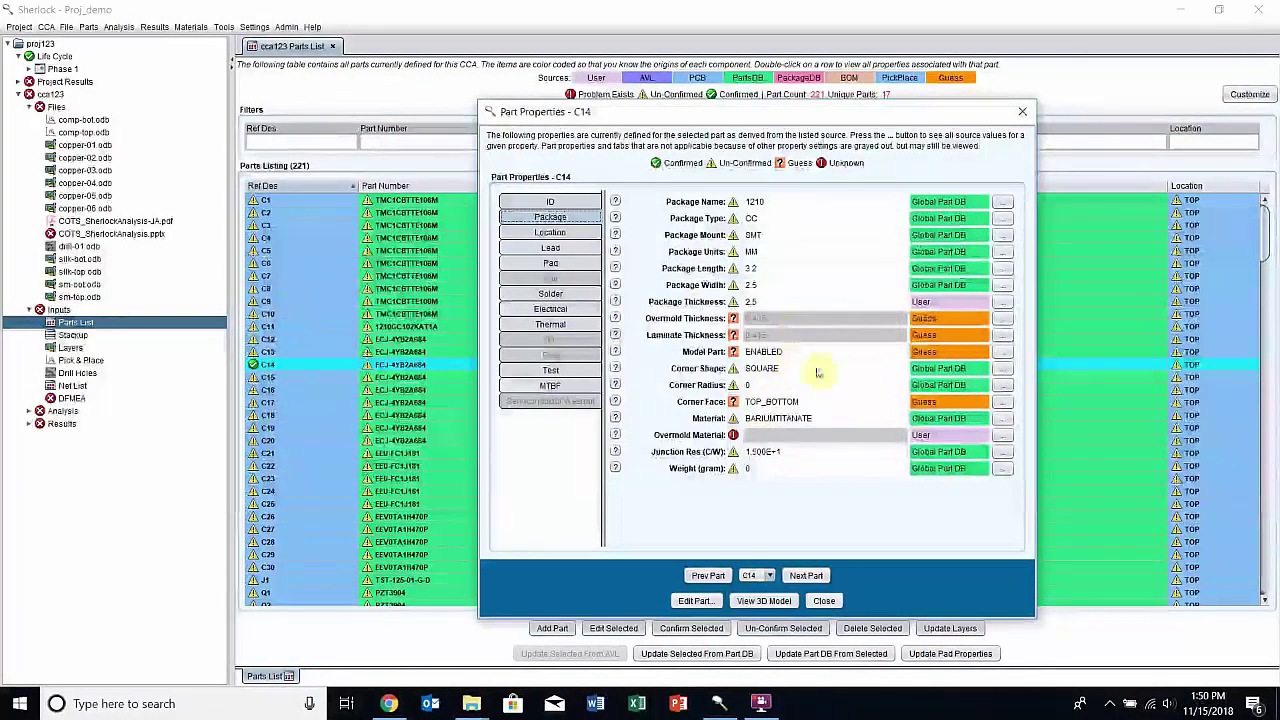
Close C14's properties and update the layers from the edited parts list.
{"action": "left_click", "coordinate": [824, 601]}
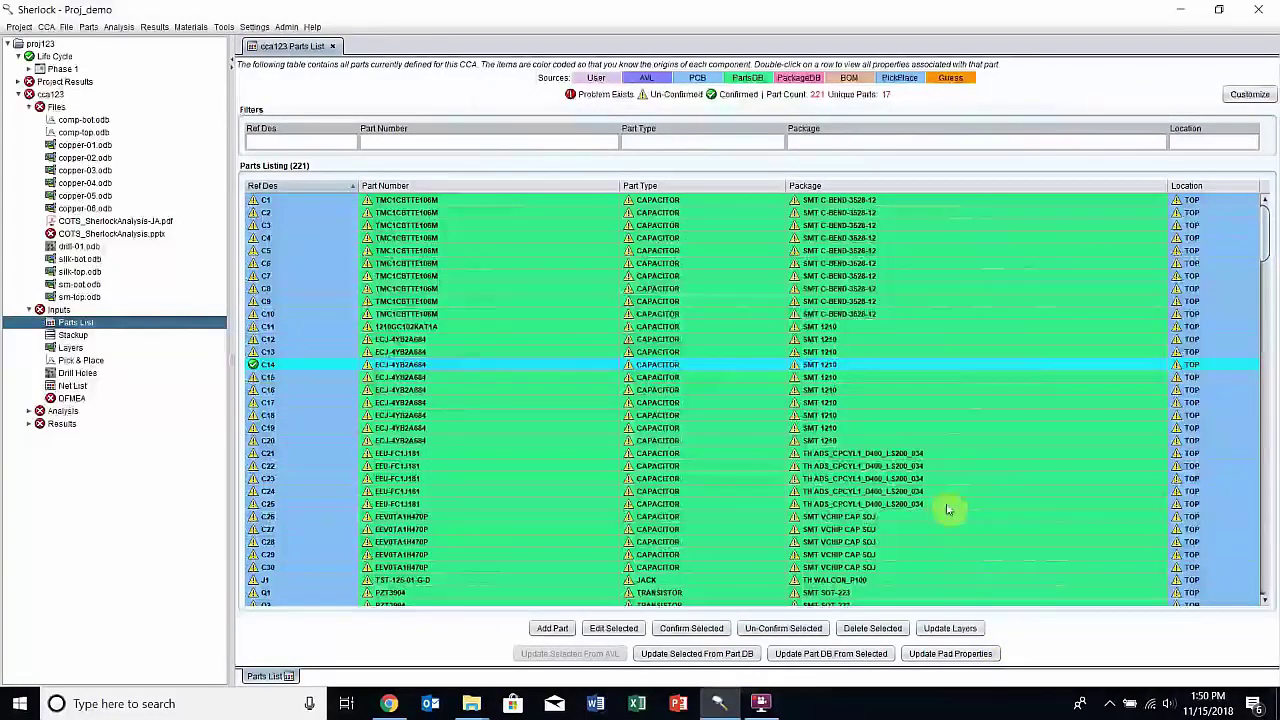
{"action": "left_click", "coordinate": [950, 629]}
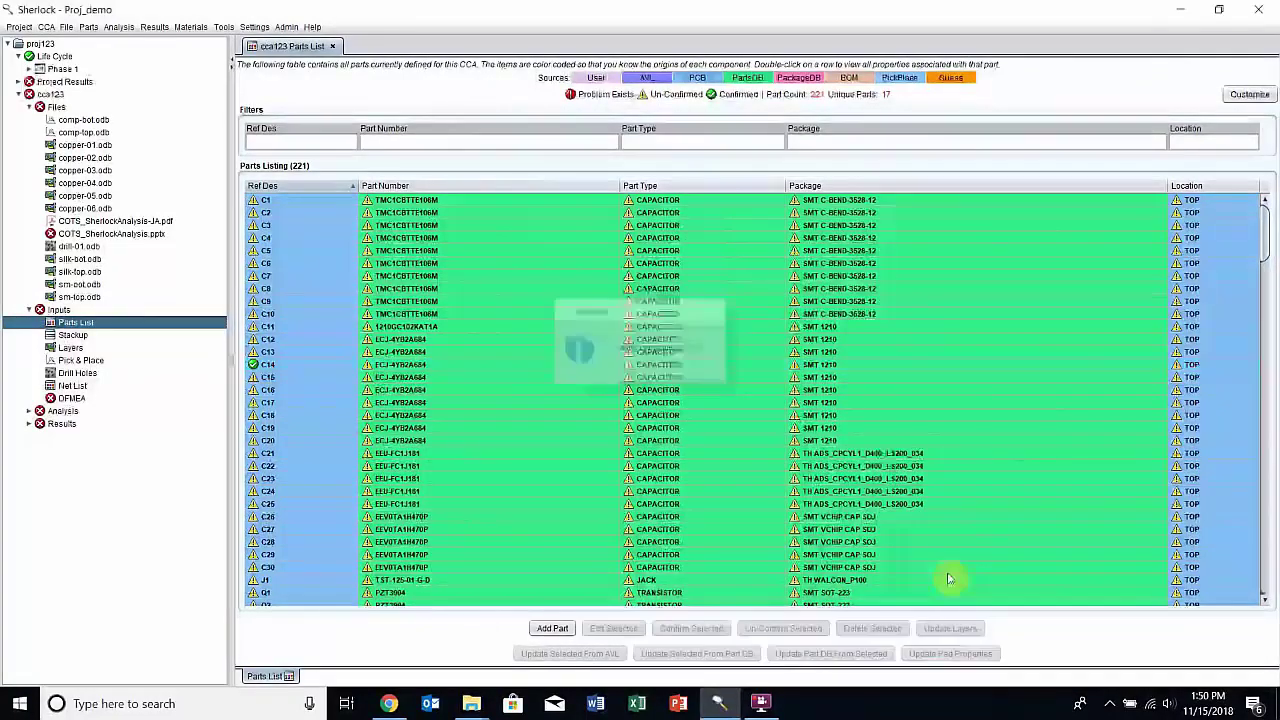
Check the package properties of part C14 and close them.
{"action": "double_click", "coordinate": [489, 366]}
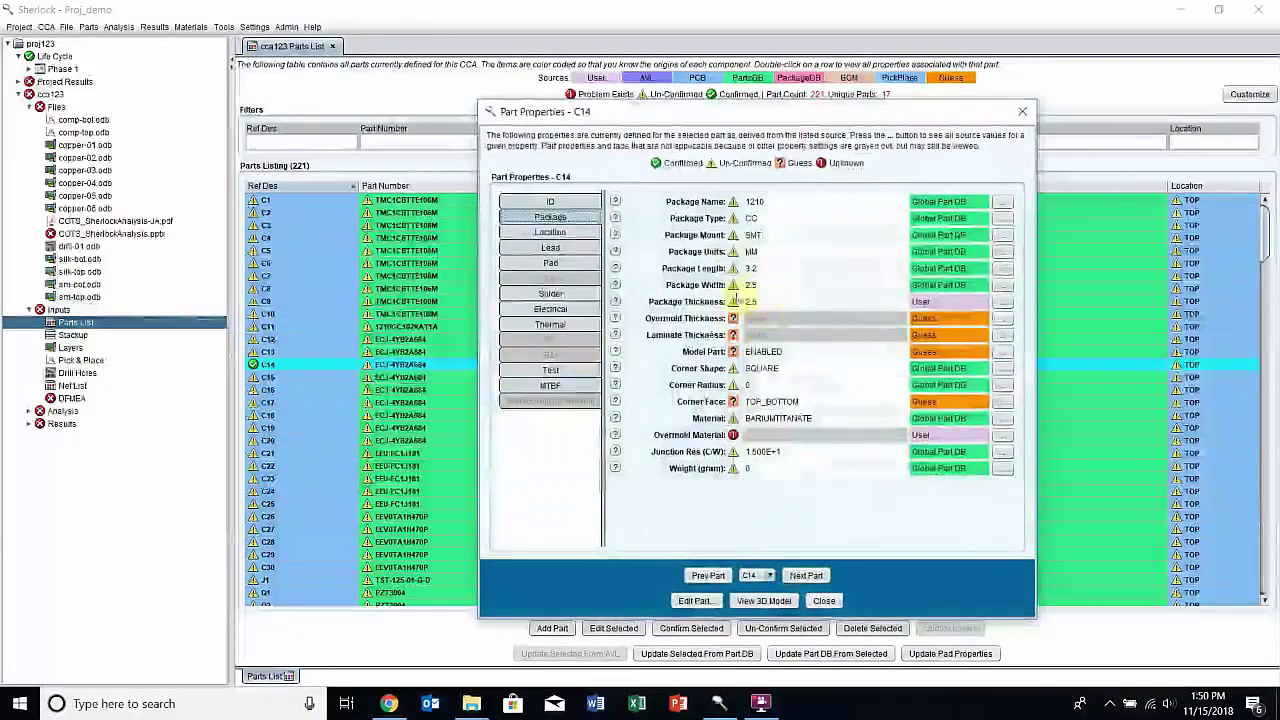
{"action": "left_click", "coordinate": [824, 600]}
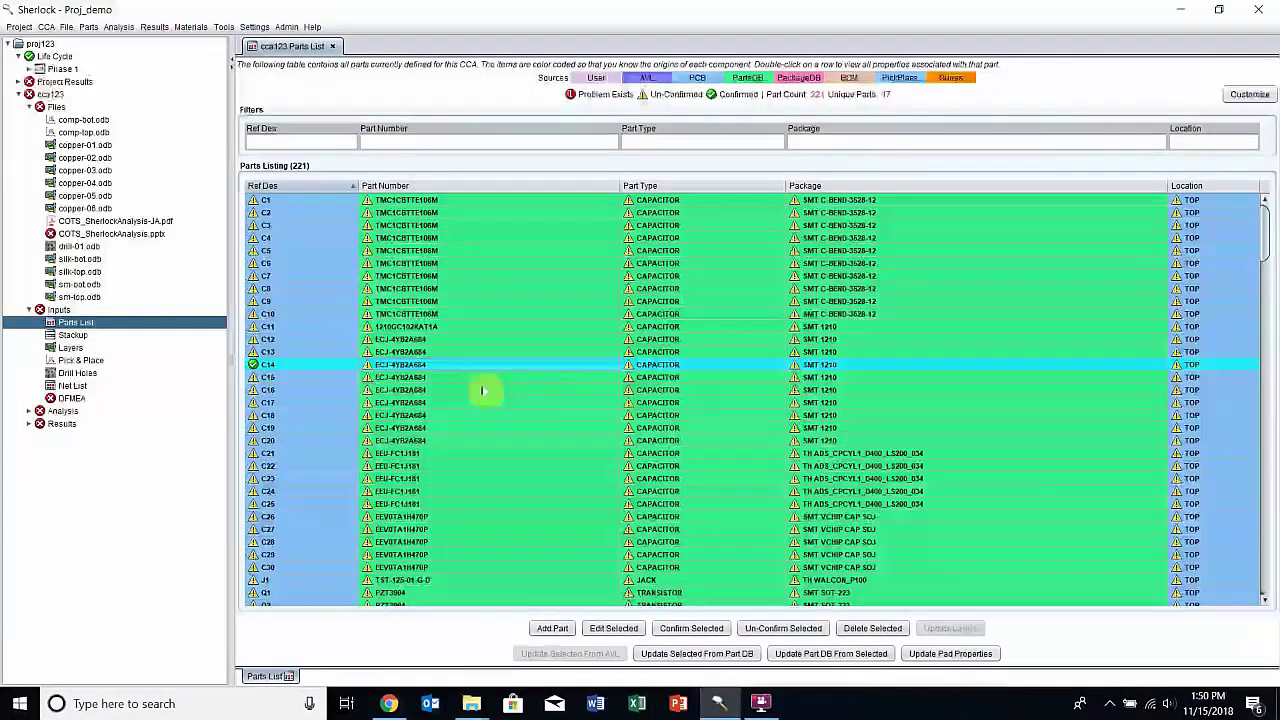
Delete all parts from the cca123 parts list and confirm the deletion.
{"action": "left_click", "coordinate": [445, 389]}
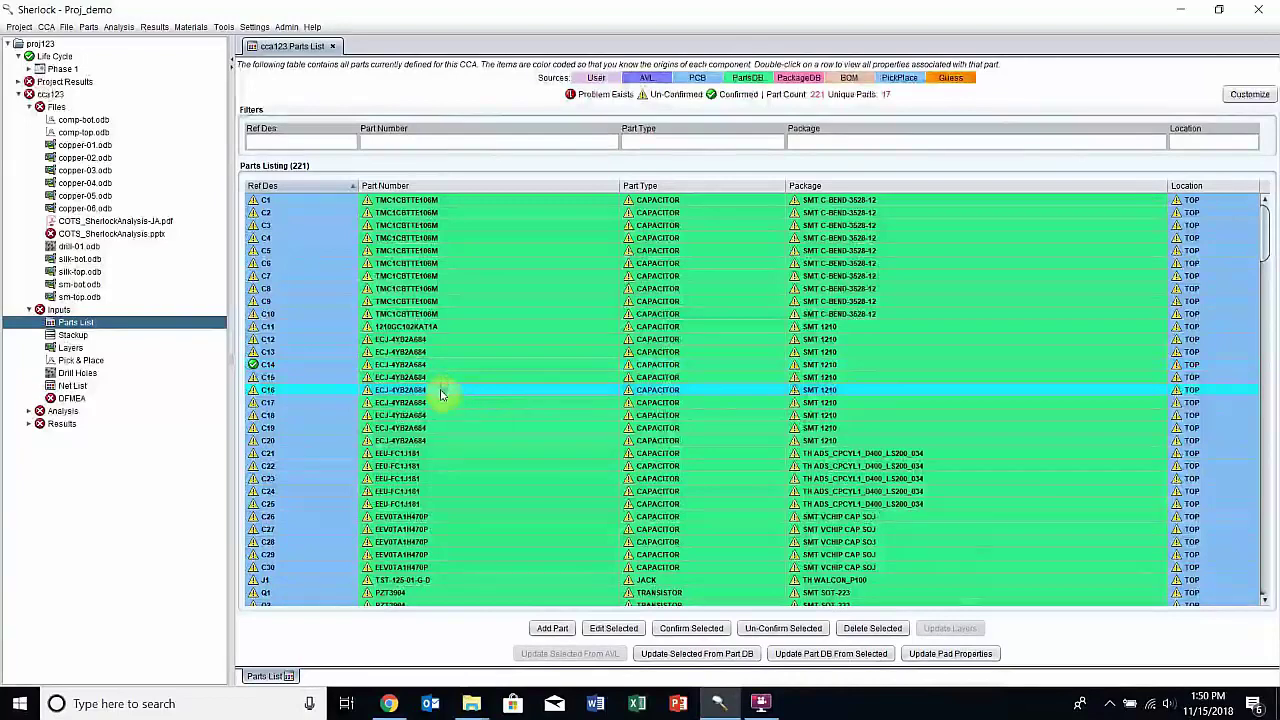
{"action": "key", "text": "ctrl+a"}
{"action": "left_click", "coordinate": [871, 628]}
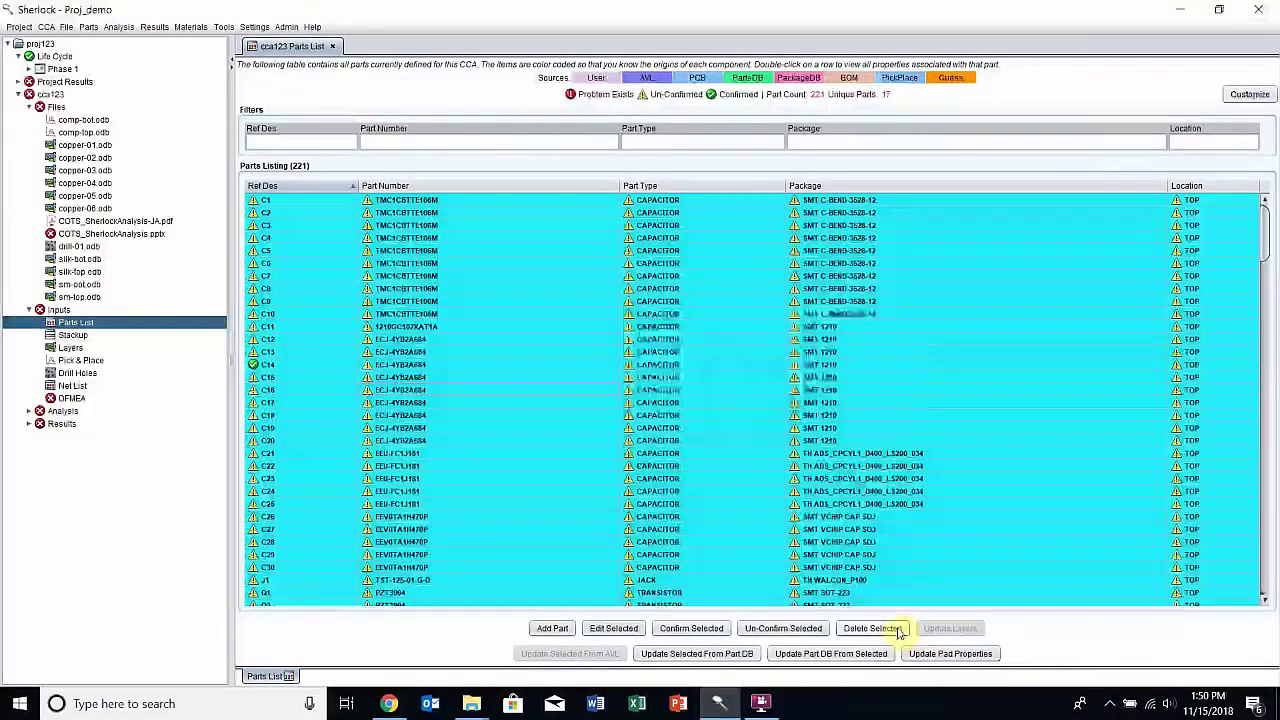
{"action": "left_click", "coordinate": [840, 392]}
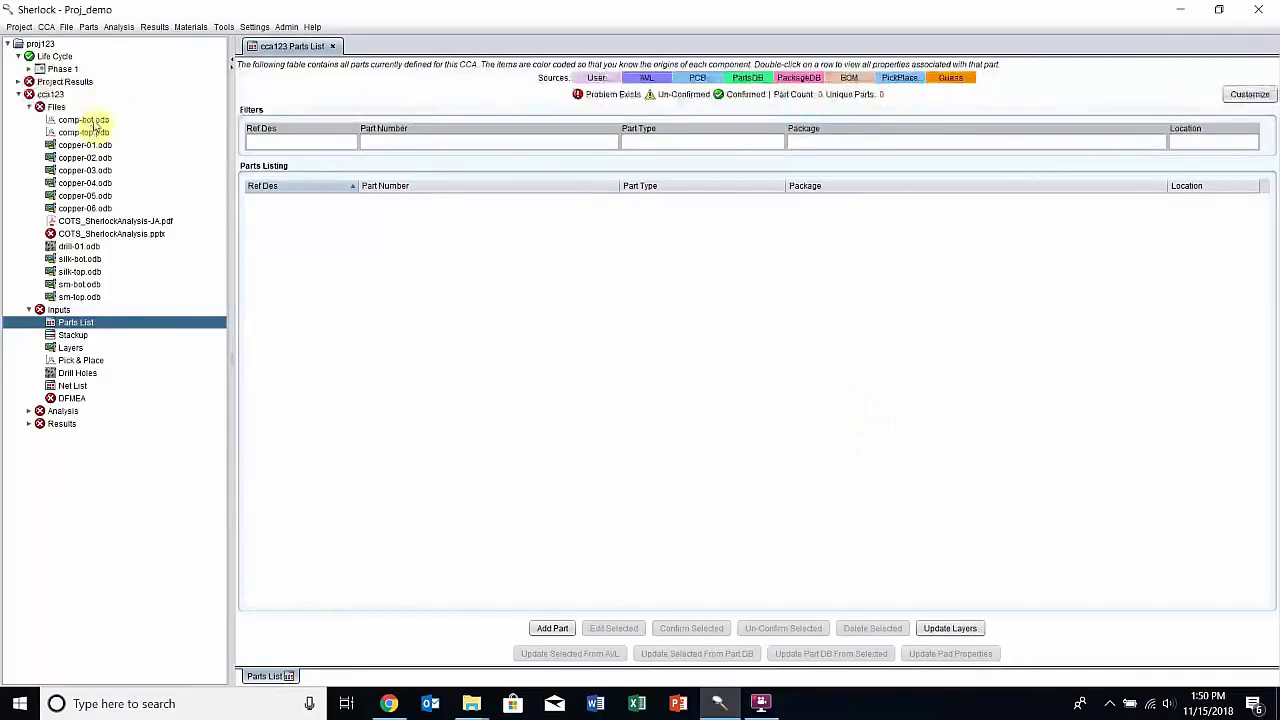
Rebuild the parts list by re-saving the unchanged Pick & Place file properties of comp-bot.odb and comp-top.odb.
{"action": "right_click", "coordinate": [95, 122]}
{"action": "left_click", "coordinate": [140, 160]}
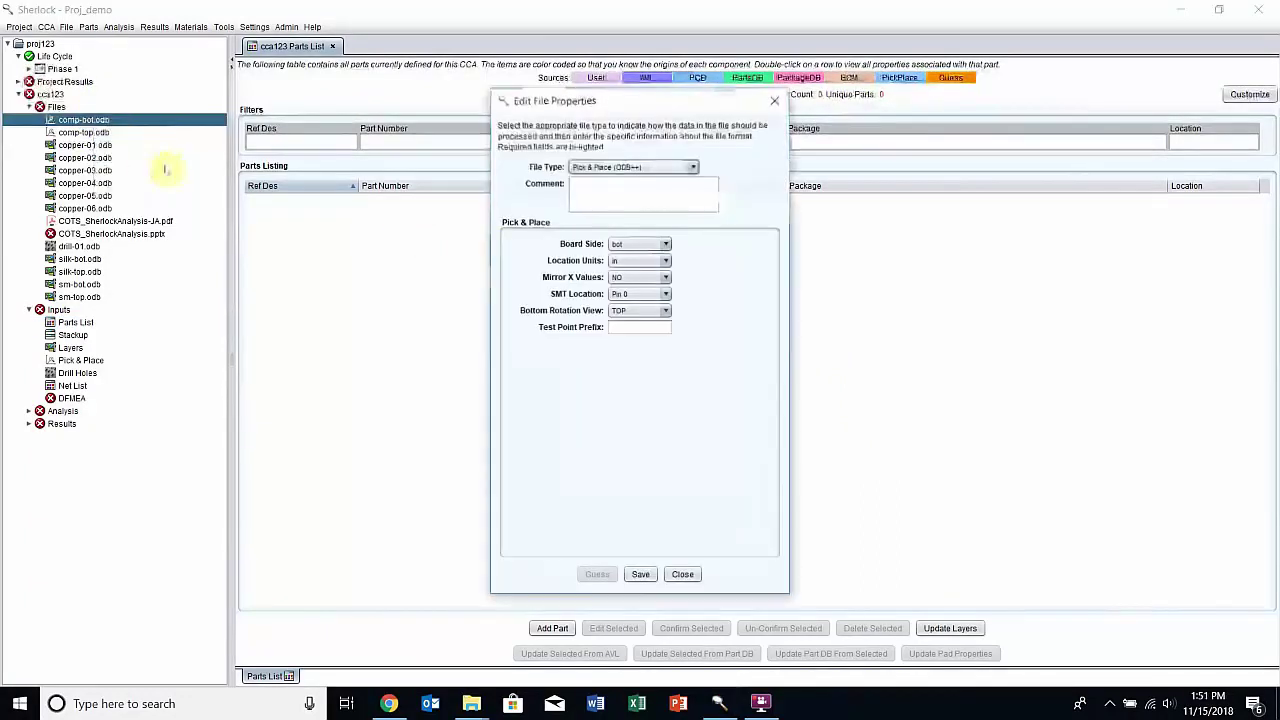
{"action": "left_click", "coordinate": [655, 578]}
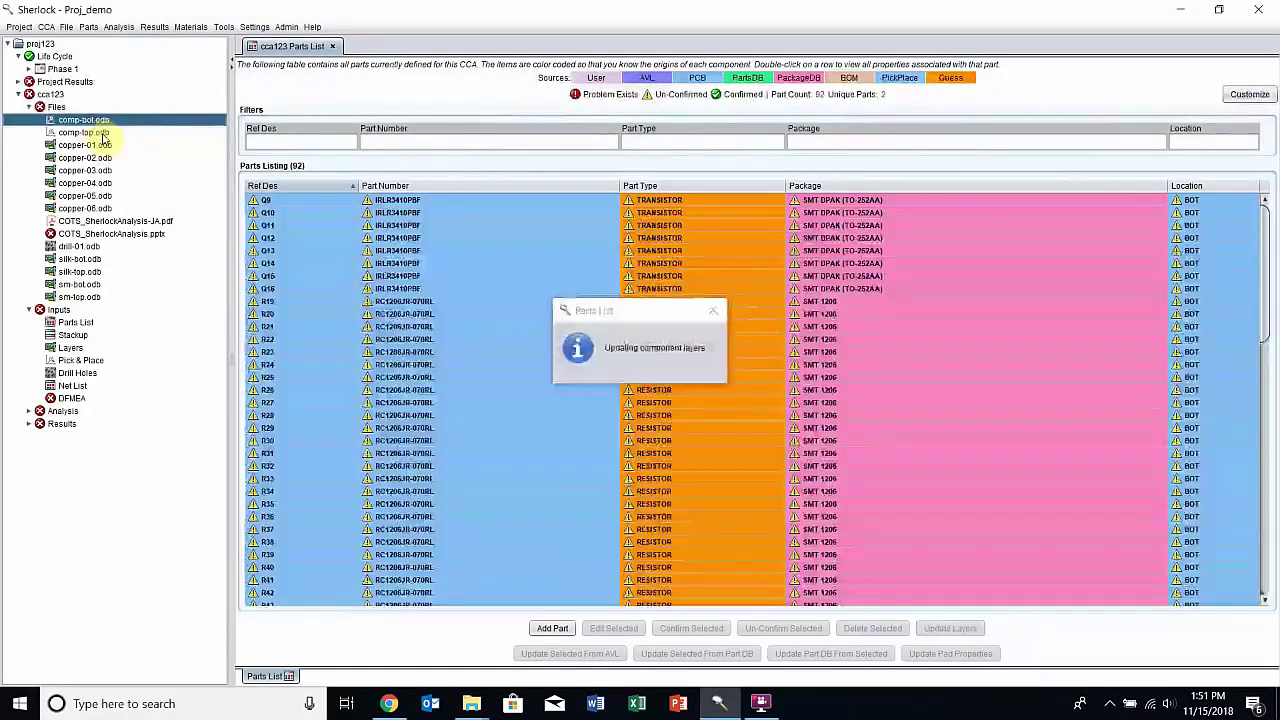
{"action": "left_click", "coordinate": [102, 134]}
{"action": "right_click", "coordinate": [102, 134]}
{"action": "left_click", "coordinate": [130, 166]}
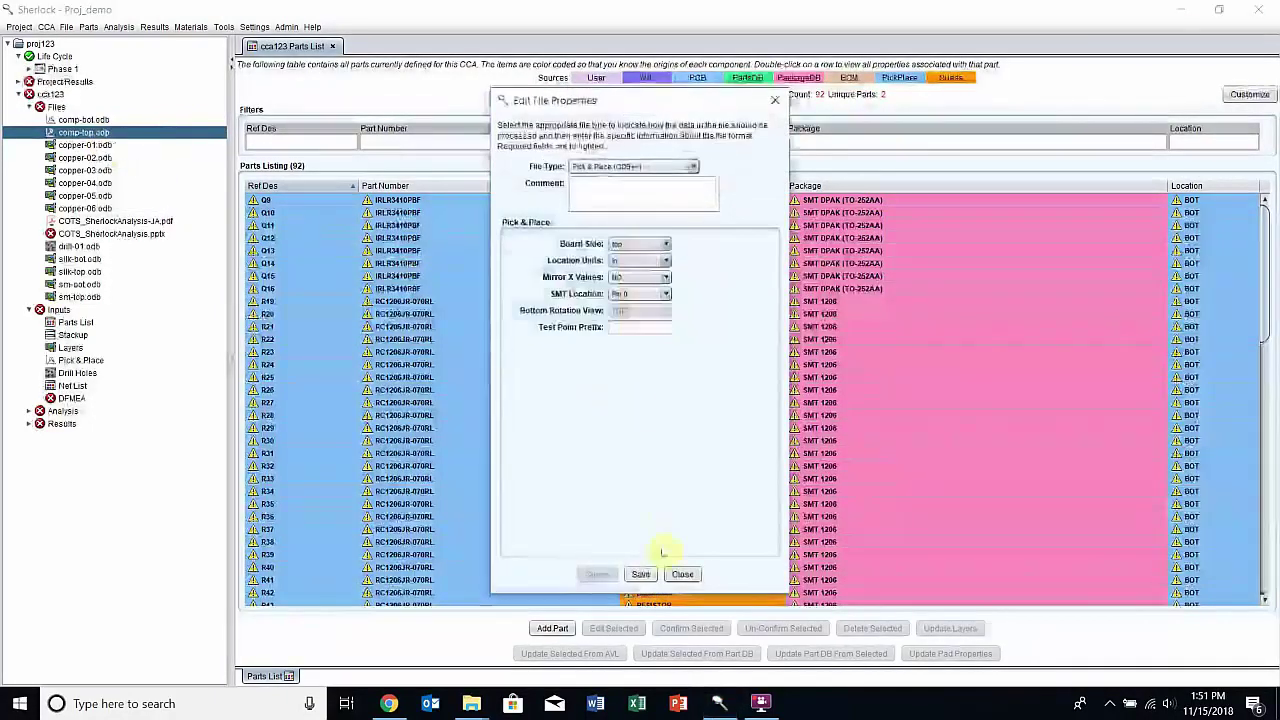
{"action": "left_click", "coordinate": [641, 574]}
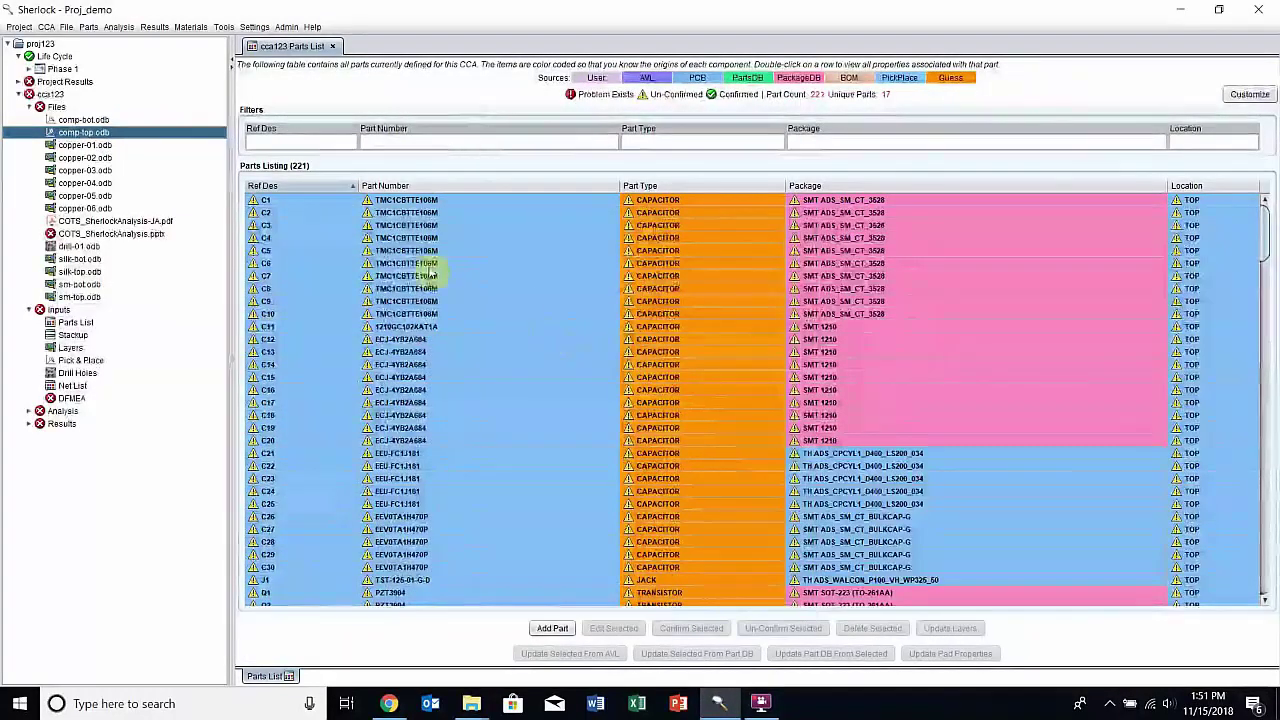
Update the parts list from the Global Part Library, matching by part number only and using the first match for duplicates.
{"action": "scroll", "coordinate": [566, 309], "scroll_direction": "down", "scroll_amount": 5}
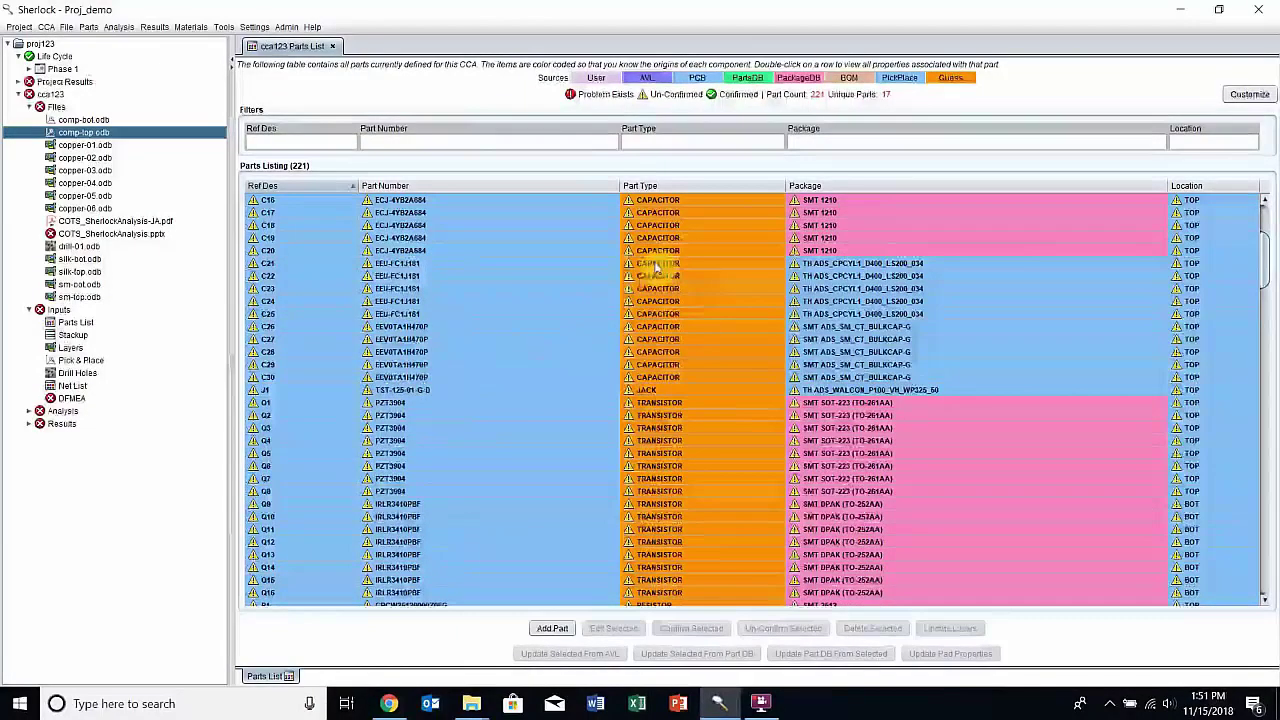
{"action": "left_click", "coordinate": [89, 27]}
{"action": "left_click", "coordinate": [150, 88]}
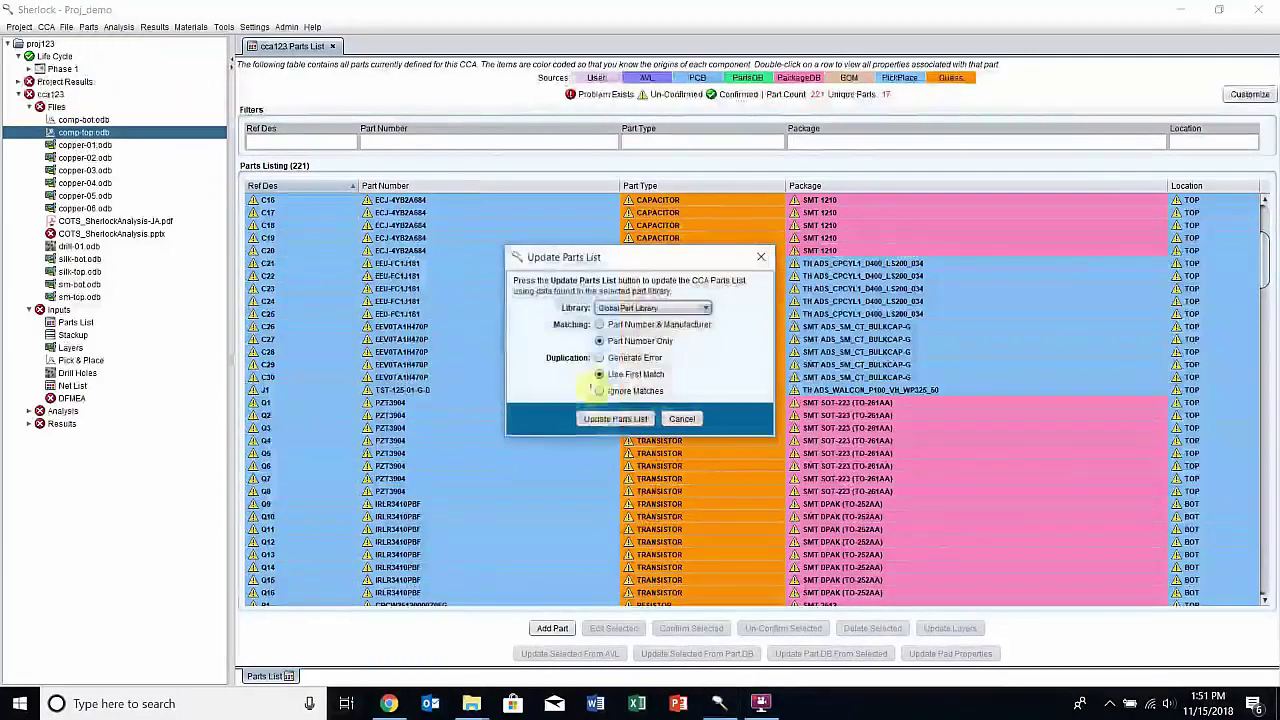
{"action": "left_click", "coordinate": [615, 420]}
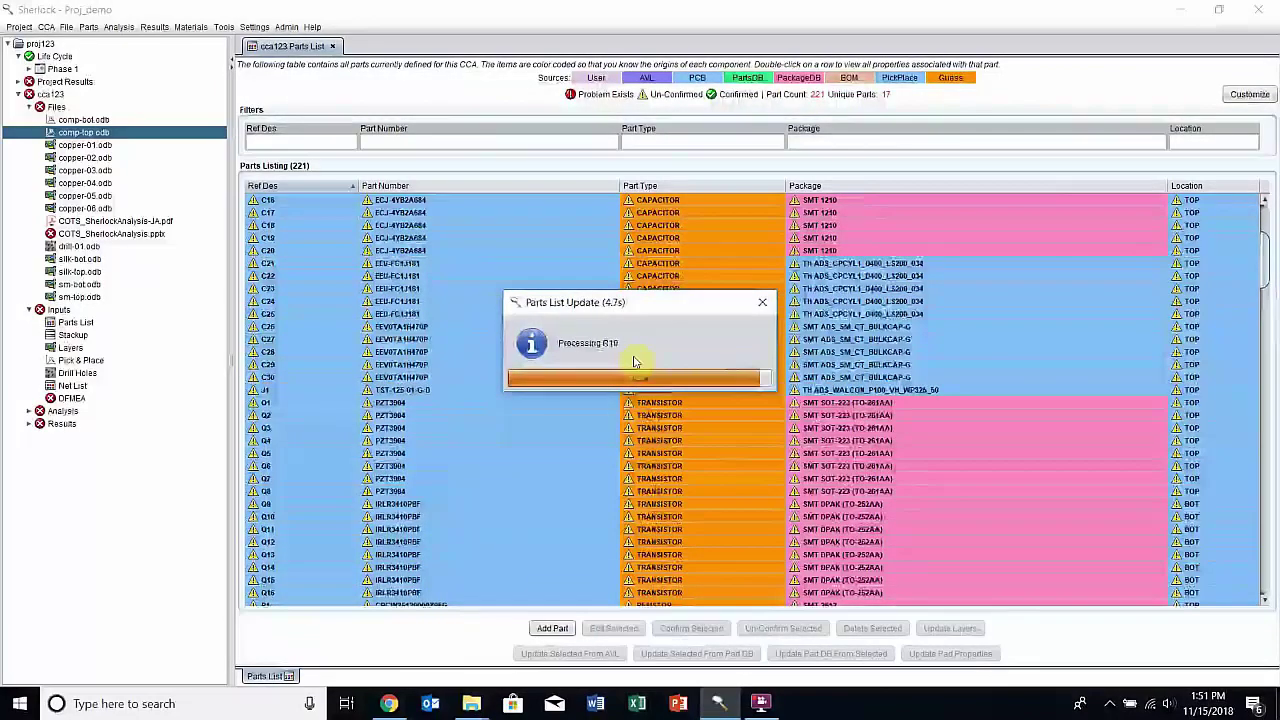
{"action": "left_click", "coordinate": [733, 373]}
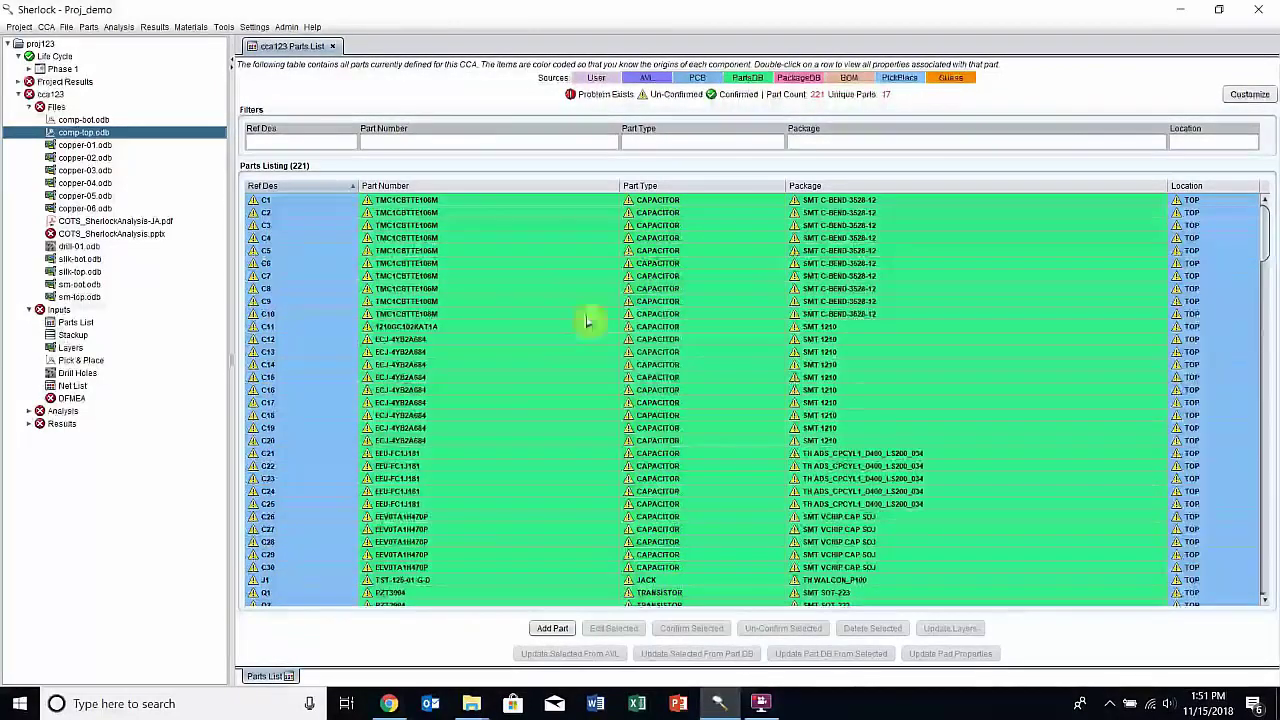
Set up an export of the cca123 parts list with all rows to Parts.xls and look through the available columns.
{"action": "left_click", "coordinate": [437, 341]}
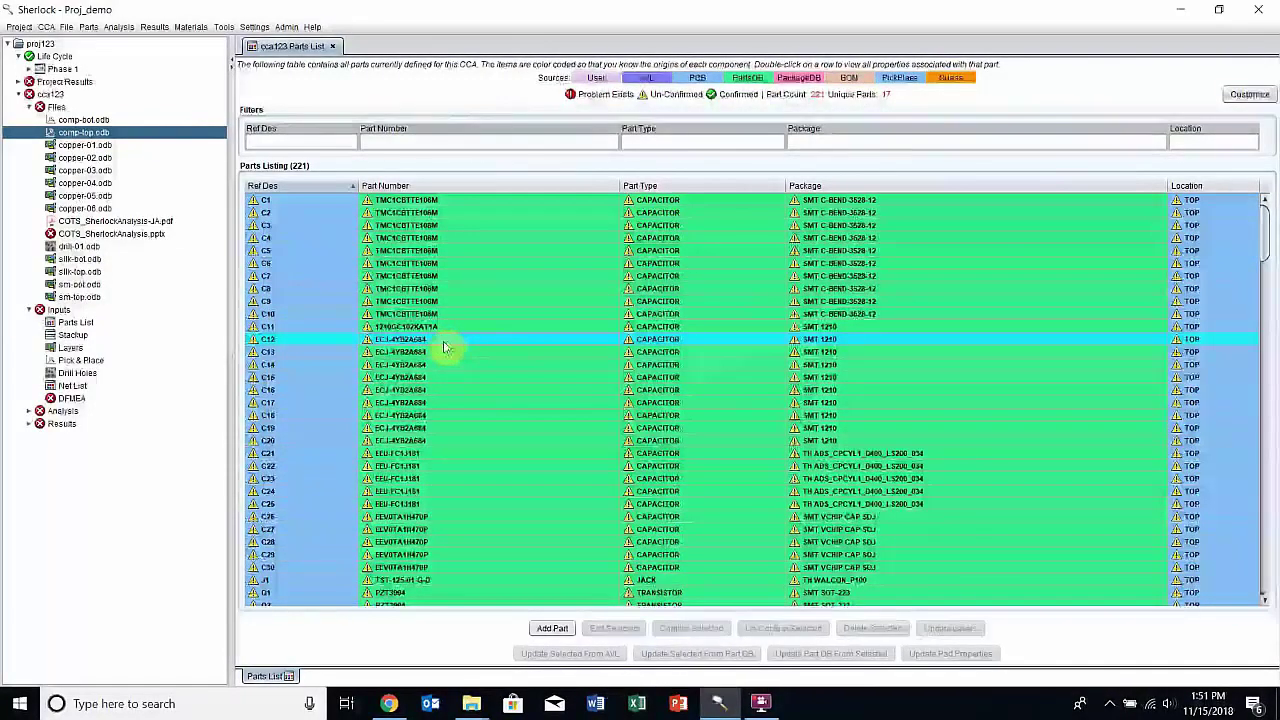
{"action": "right_click", "coordinate": [439, 341]}
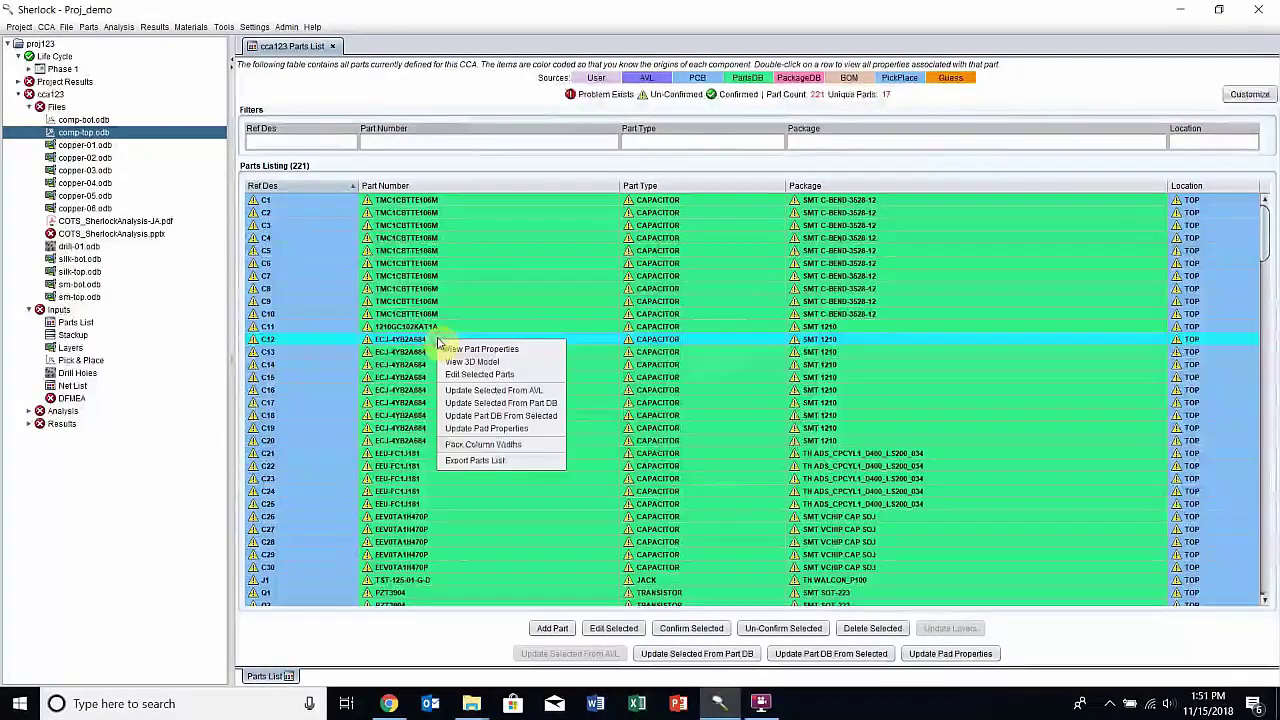
{"action": "left_click", "coordinate": [508, 463]}
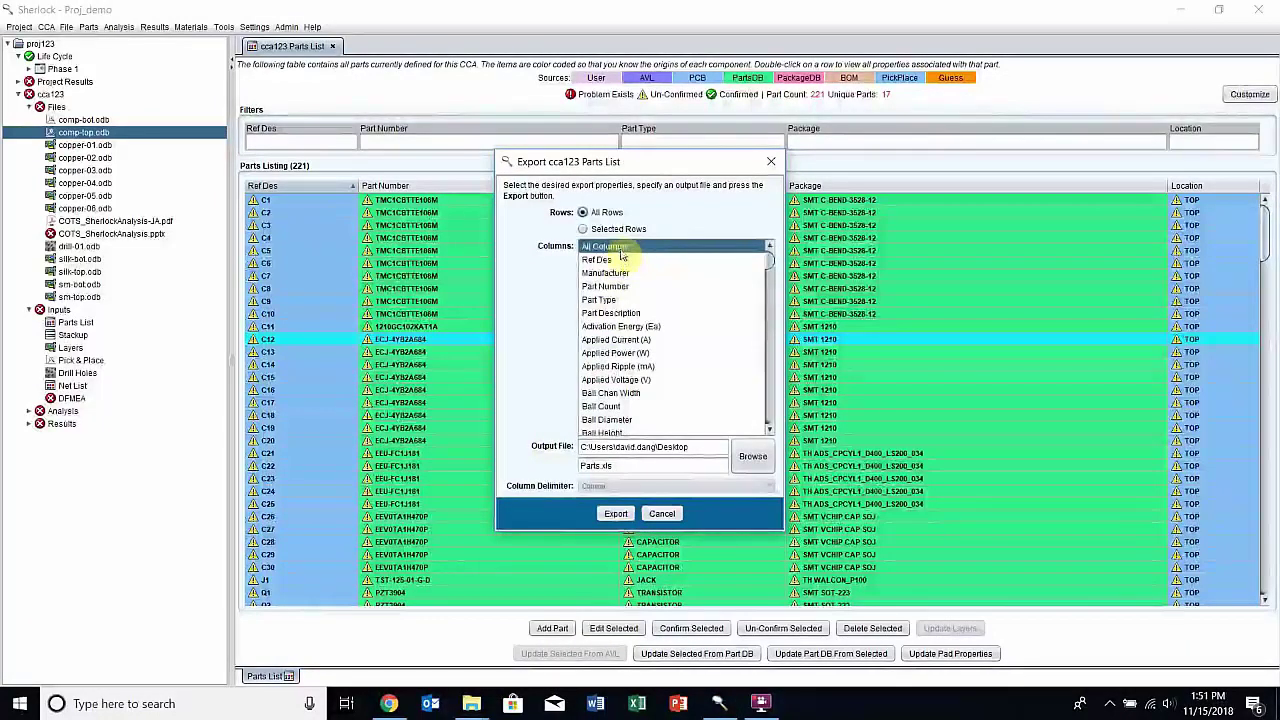
{"action": "left_click_drag", "start_coordinate": [766, 252], "coordinate": [770, 415]}
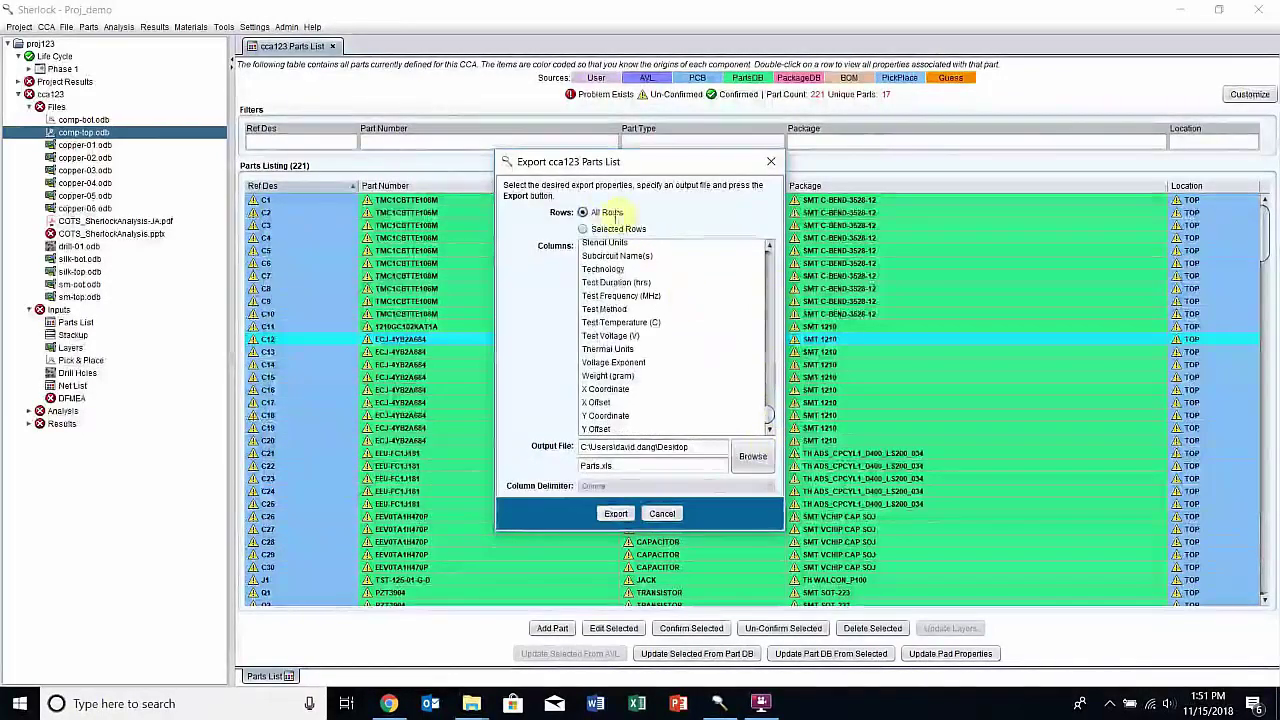
{"action": "left_click", "coordinate": [693, 463]}
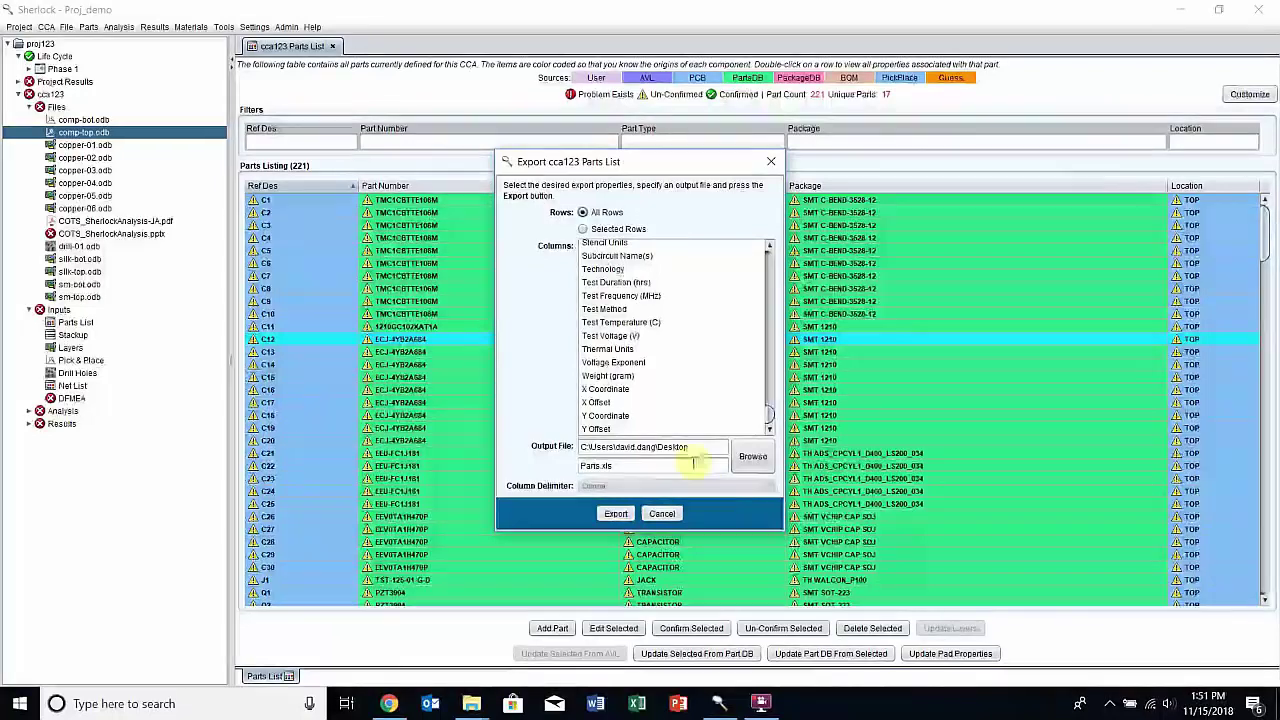